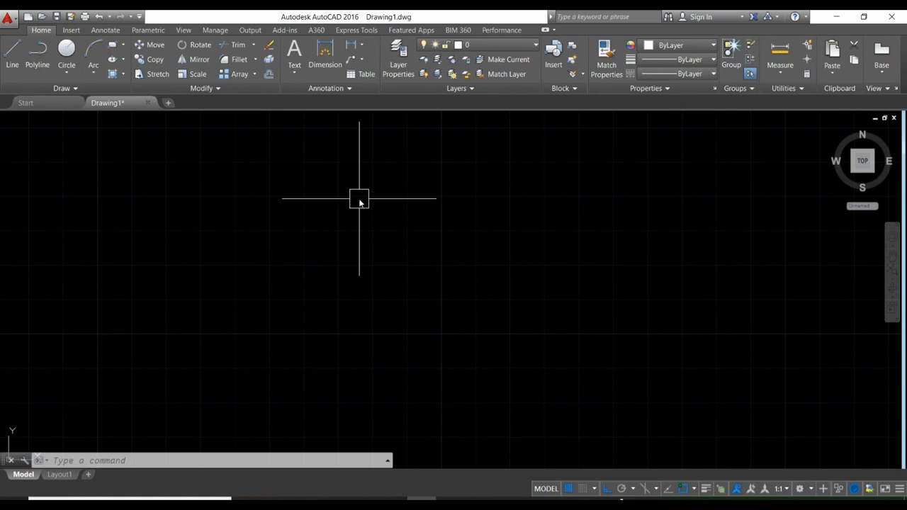
- Draw a single horizontal line in the empty drawing area
text(l)
key(Return)
click(360, 200)
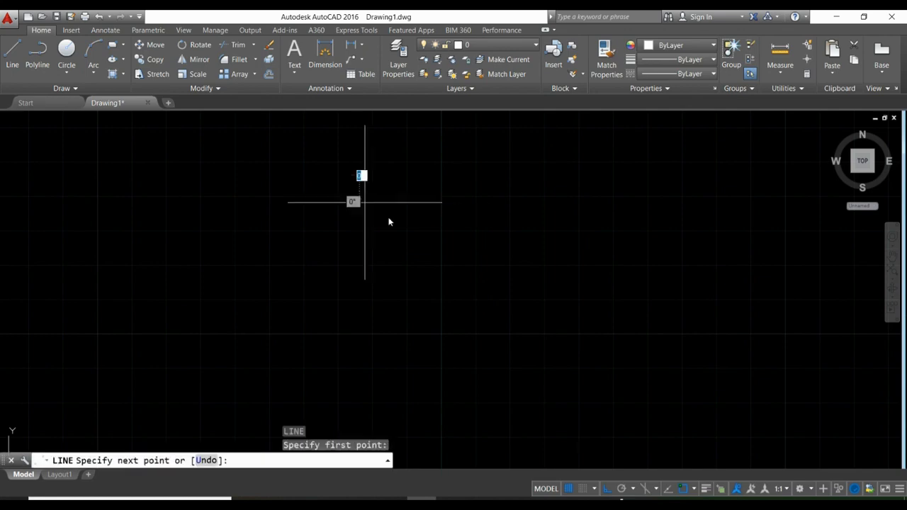
click(522, 199)
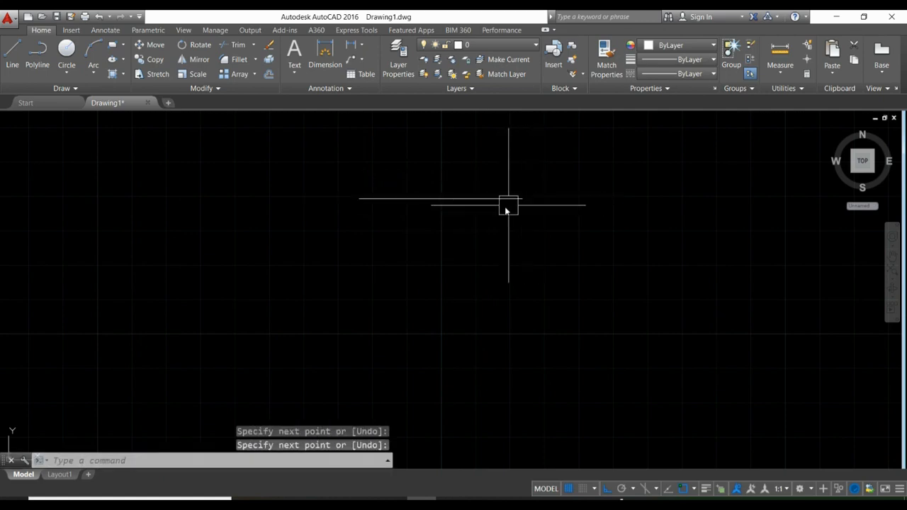
- Offset the horizontal line by 50 to place one parallel copy below it
scroll(511, 207, up, 2)
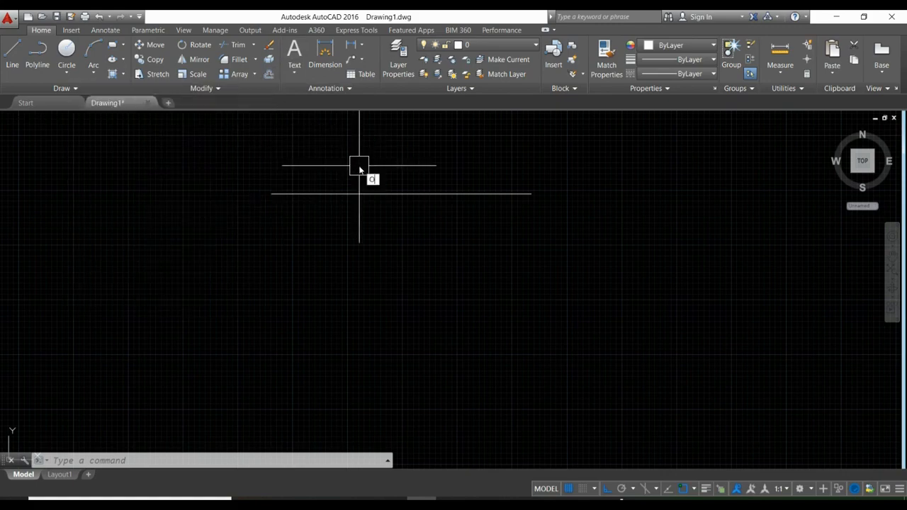
key(Return)
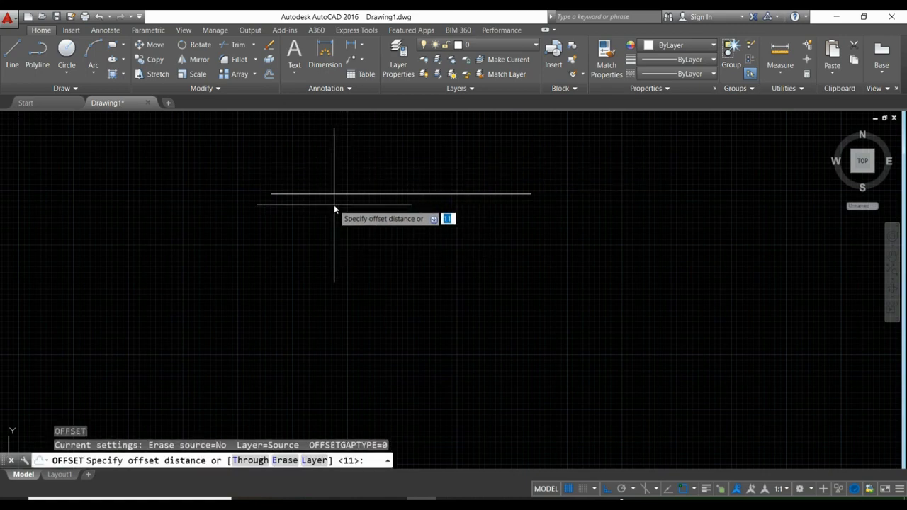
text(50)
key(Return)
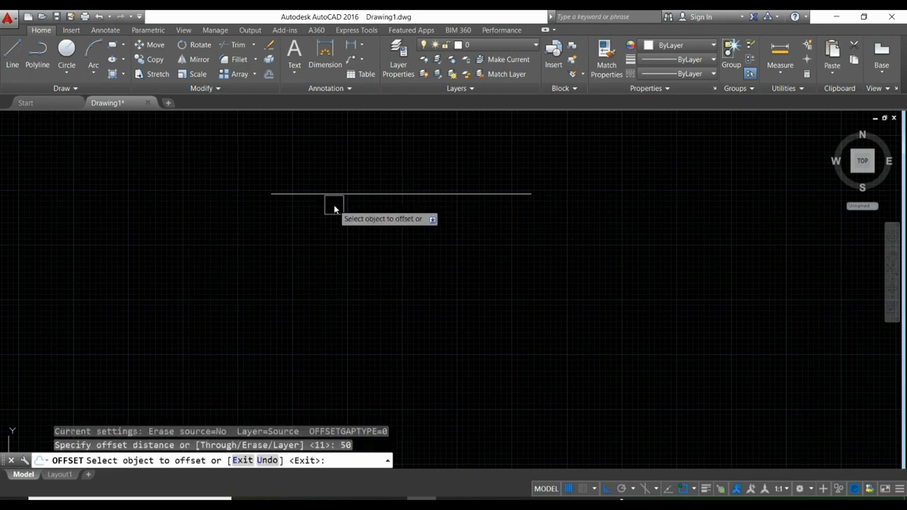
click(330, 194)
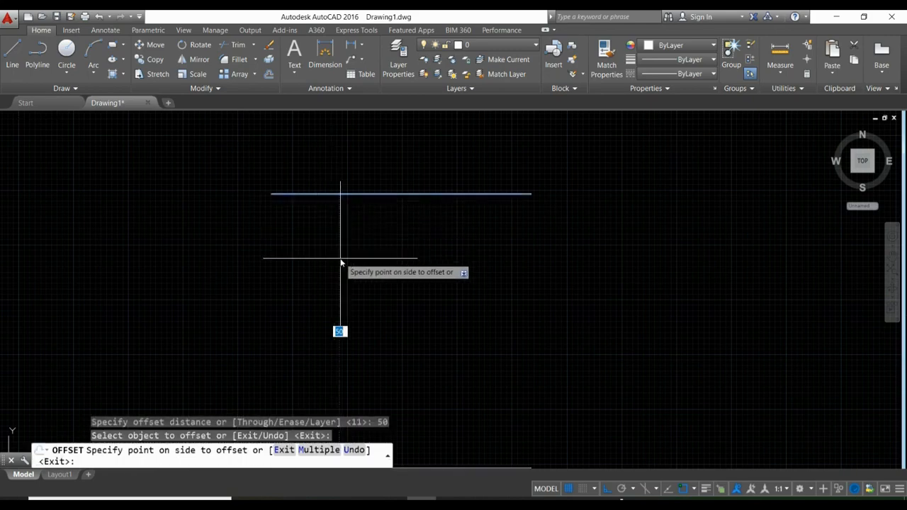
scroll(341, 258, down, 8)
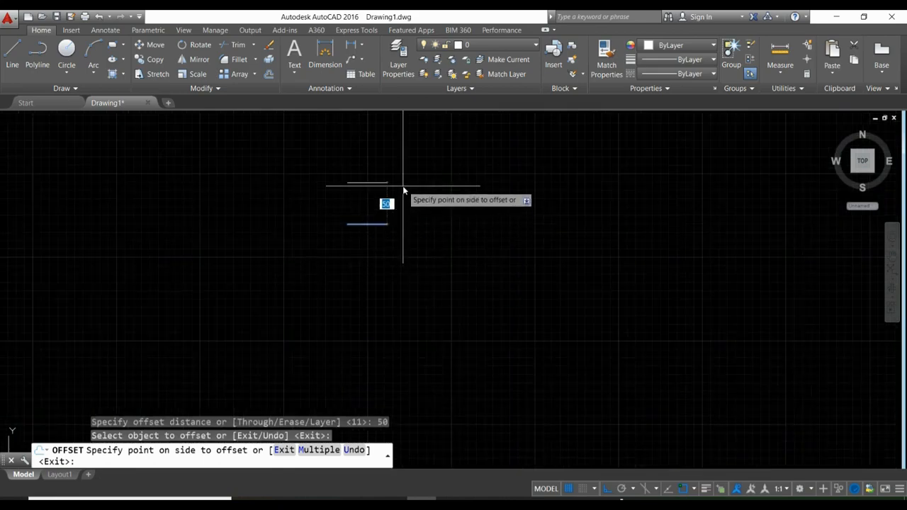
scroll(398, 206, down, 2)
scroll(399, 213, up, 4)
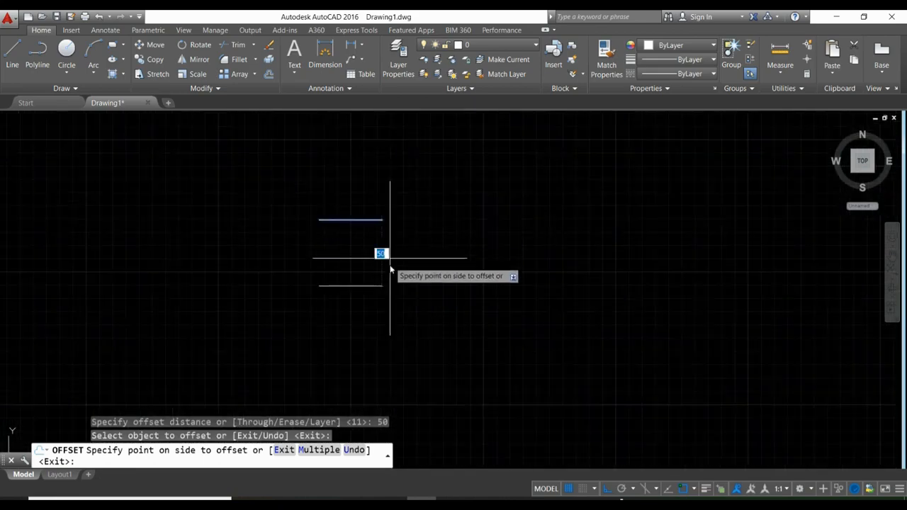
click(424, 284)
middle_drag(363, 311, 355, 269)
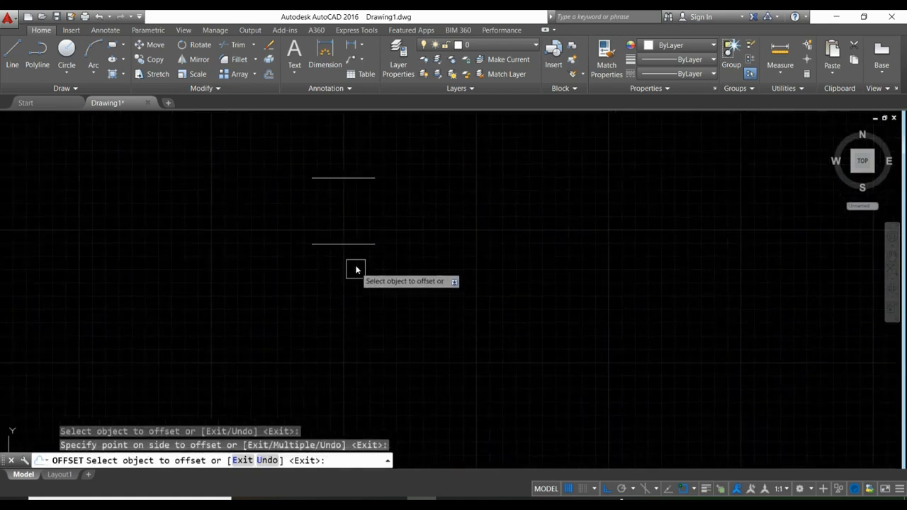
- Offset the lowest line downward by 50 three more times, each time from the newest copy, and end the offset
click(349, 244)
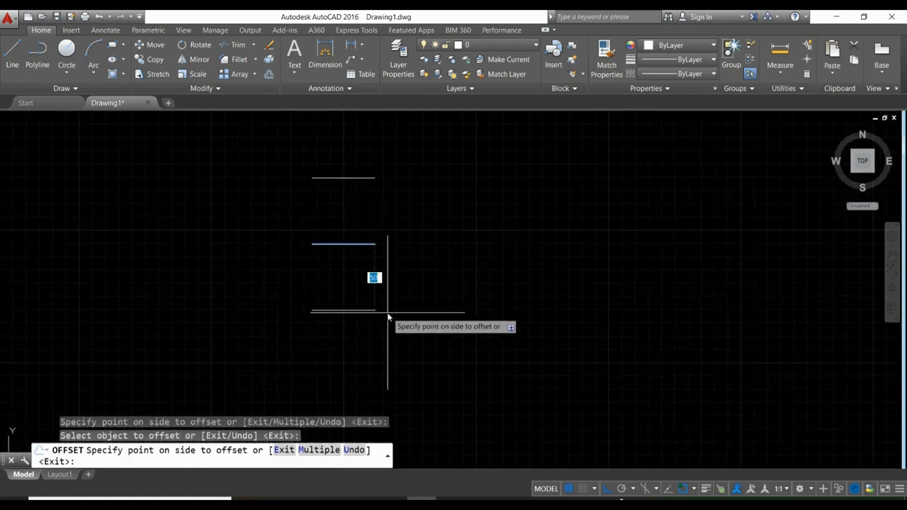
click(387, 318)
click(365, 310)
click(374, 312)
scroll(377, 273, down, 2)
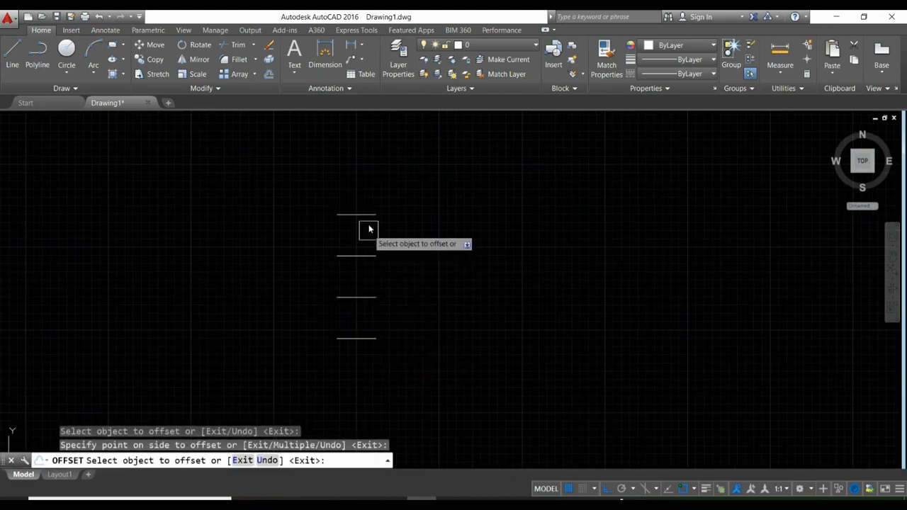
middle_drag(384, 330, 377, 291)
click(360, 308)
click(359, 336)
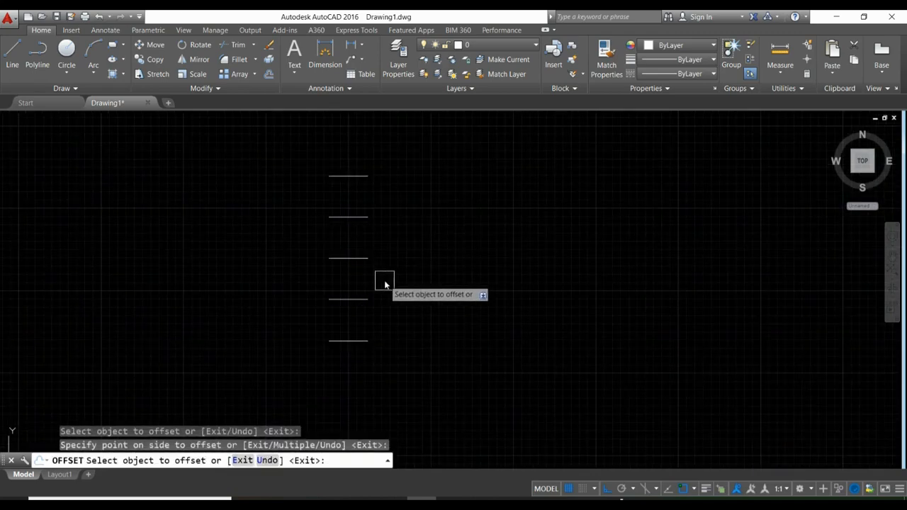
key(Return)
- Draw a longer horizontal line to the right of the stack of five short lines
middle_drag(361, 275, 208, 246)
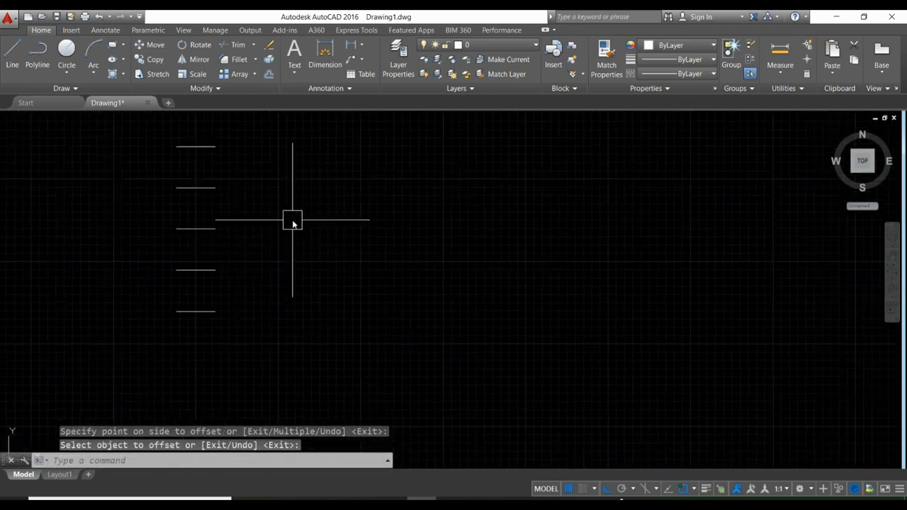
text(l)
key(Return)
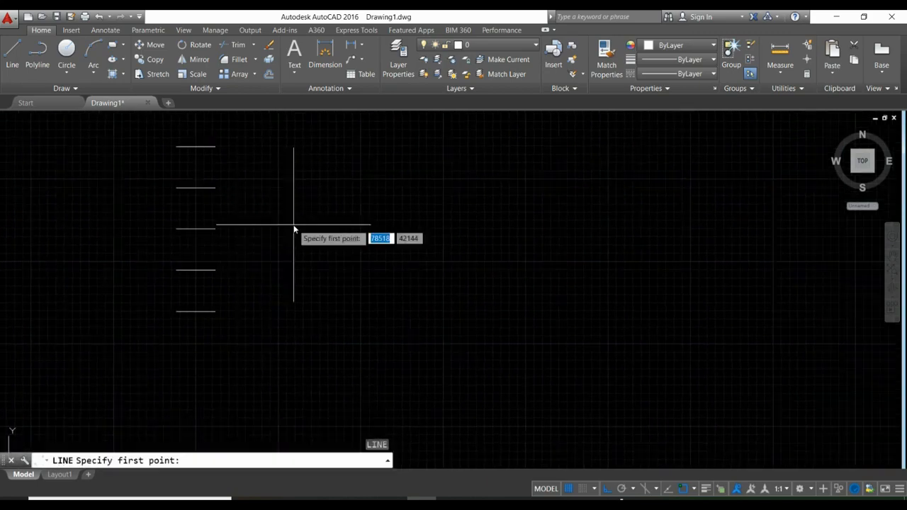
click(293, 163)
click(478, 172)
key(Return)
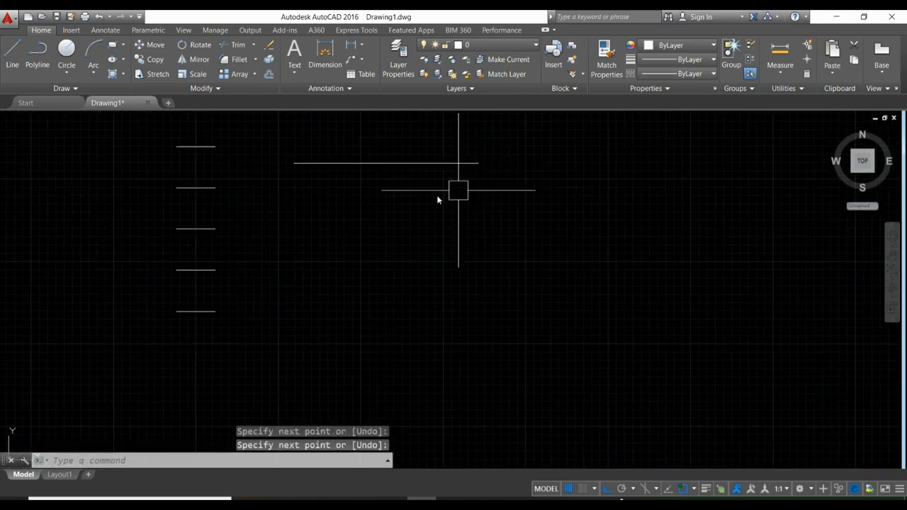
- Offset the long line downward by 50 using the Through option
text(o)
key(Return)
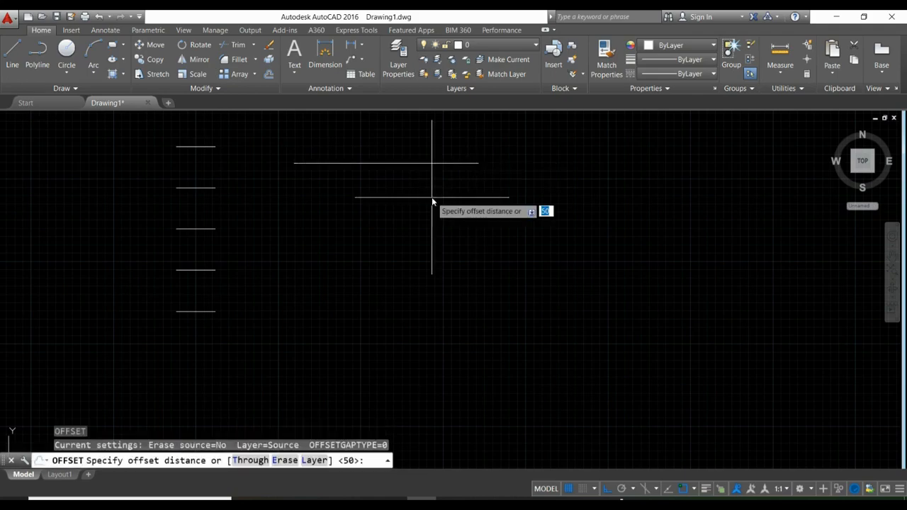
click(251, 459)
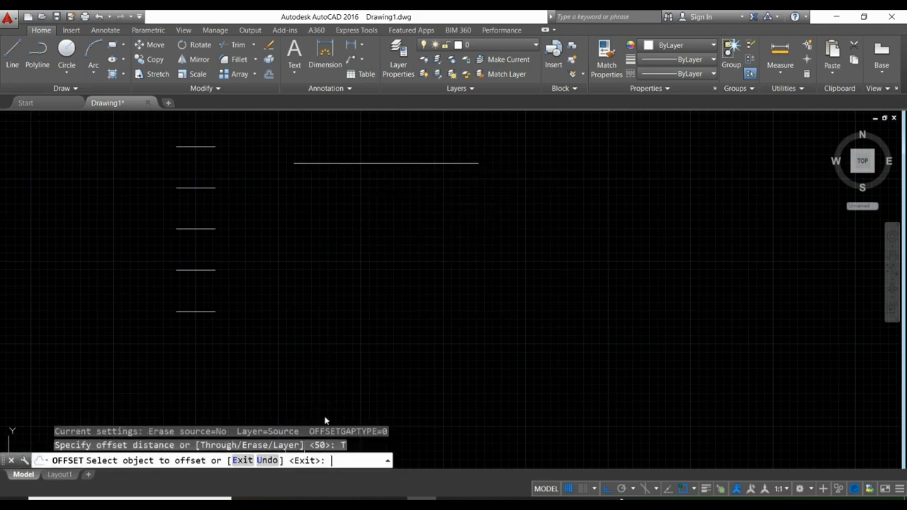
click(407, 164)
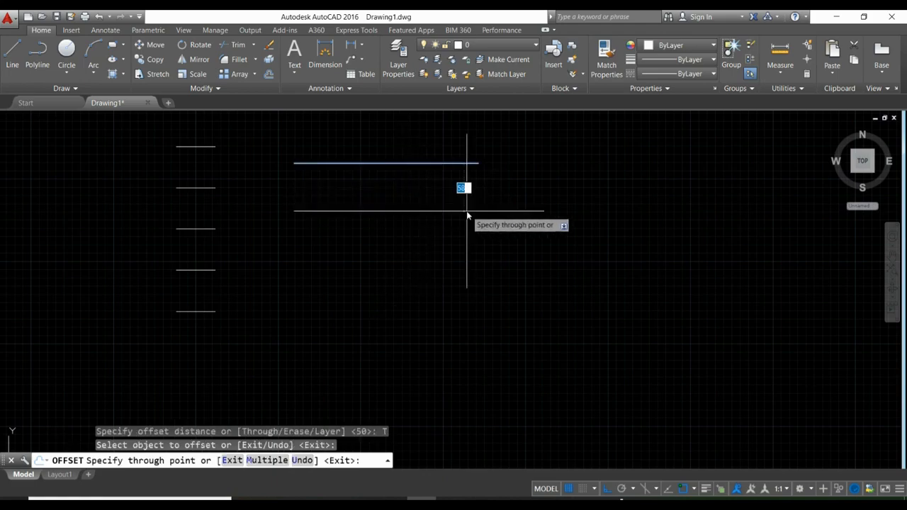
text(50)
key(Return)
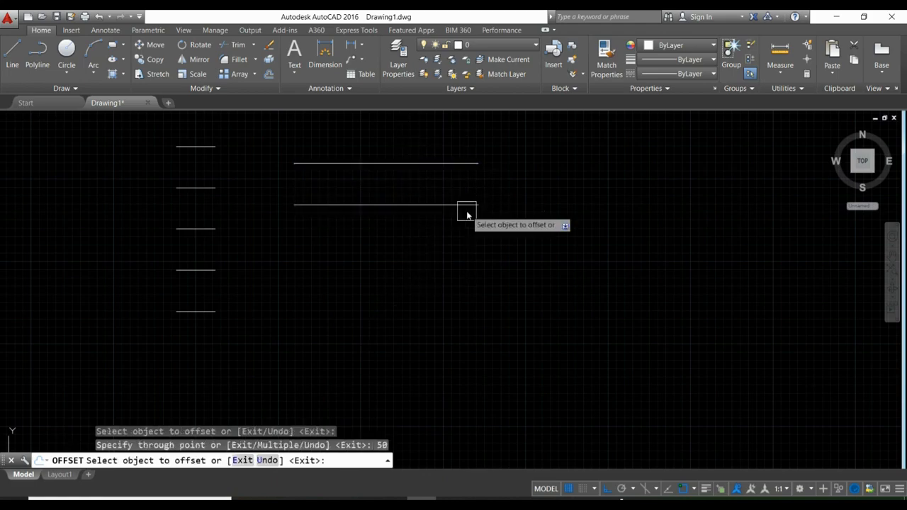
- Continue the Through offset downward, placing a copy 100 below the lower long line and another 75 below that copy
click(439, 205)
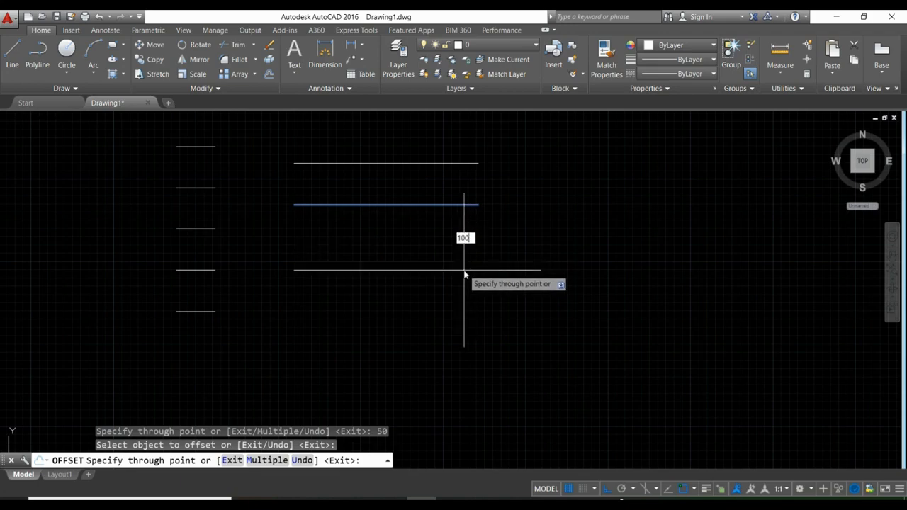
key(Return)
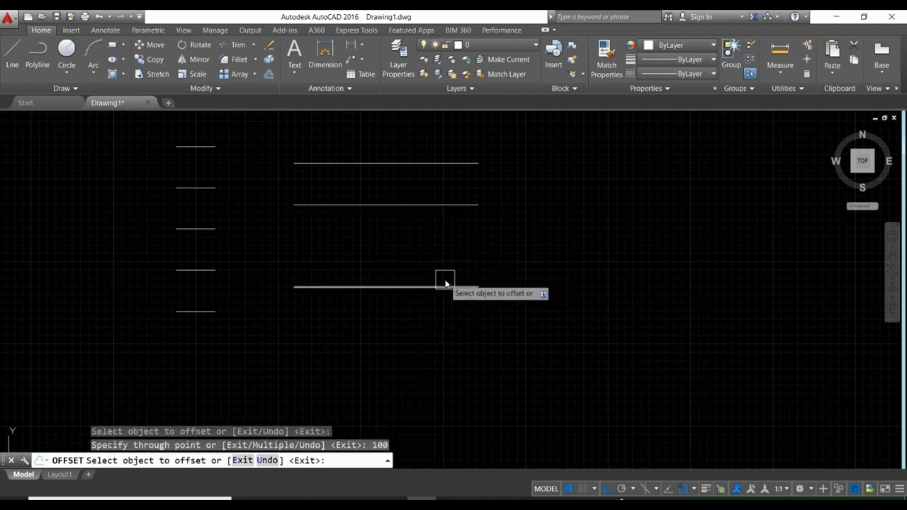
middle_drag(445, 279, 440, 216)
click(437, 219)
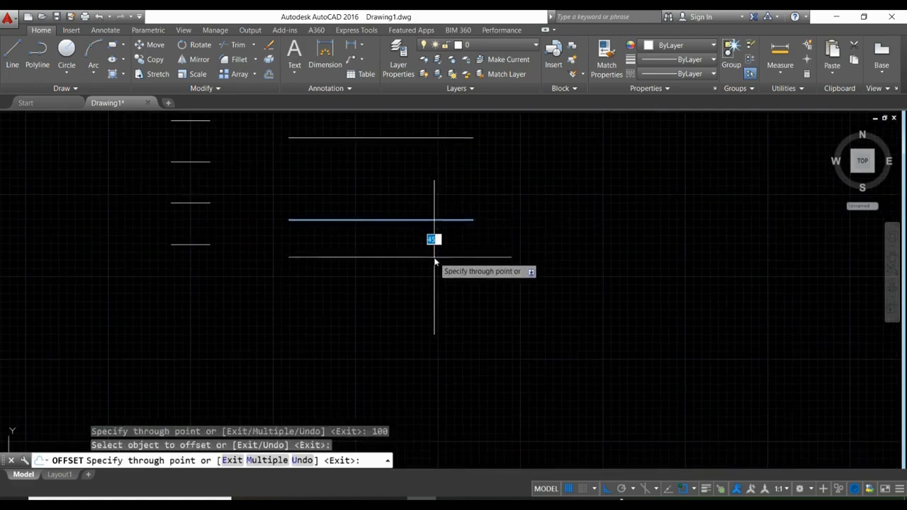
key(Return)
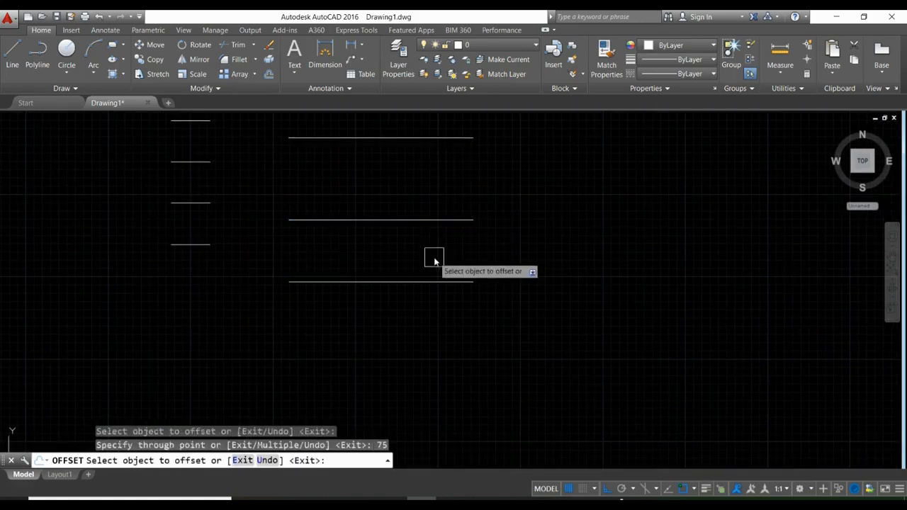
scroll(435, 259, down, 2)
middle_drag(435, 212, 437, 245)
mouse_move(395, 324)
middle_down()
mouse_move(382, 255)
mouse_move(400, 281)
middle_up()
scroll(397, 268, up, 2)
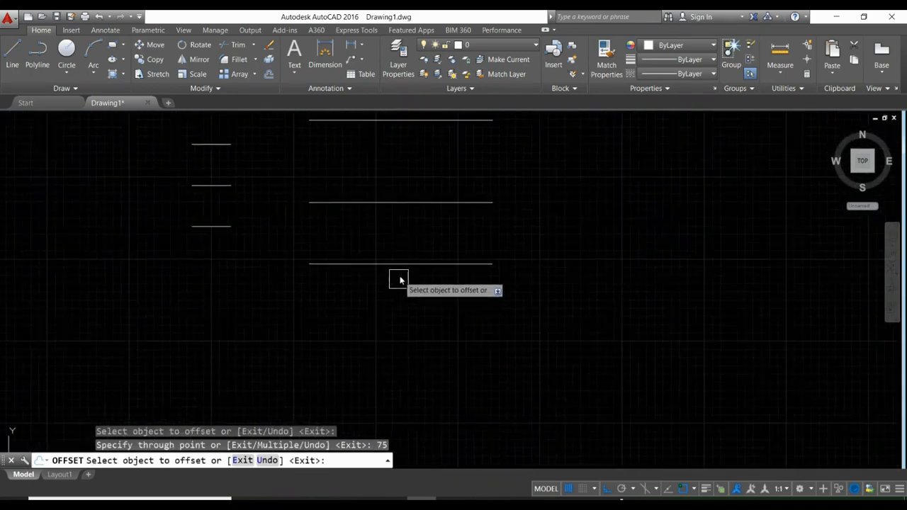
key(Return)
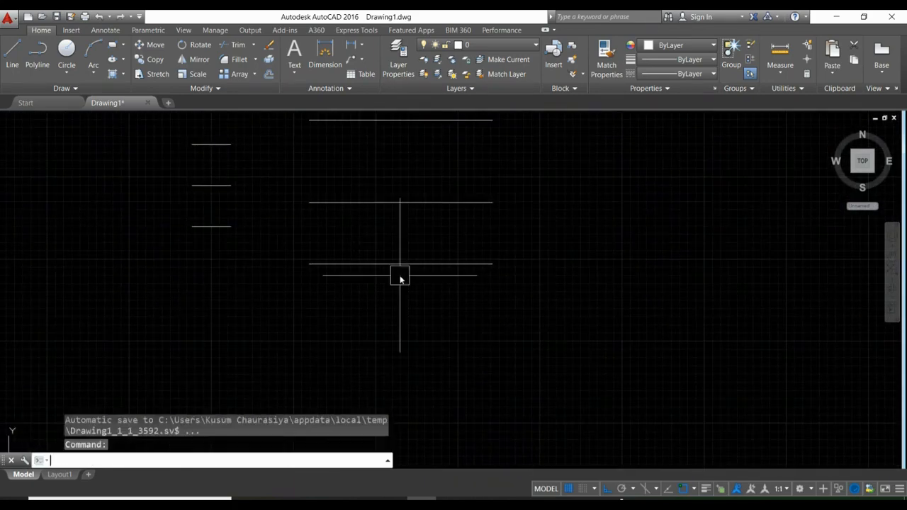
- Offset the lowest long line by 50 with the Multiple option, placing seven evenly spaced copies below it
key(Return)
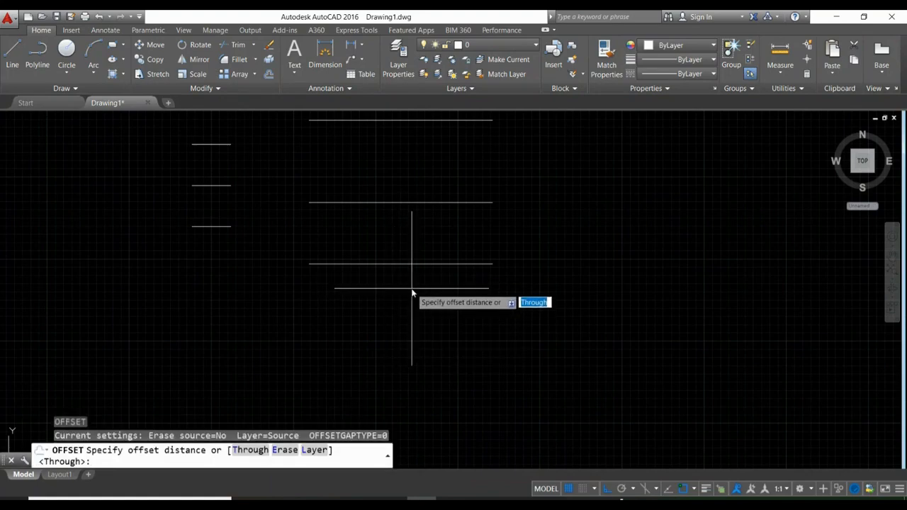
text(50)
key(Return)
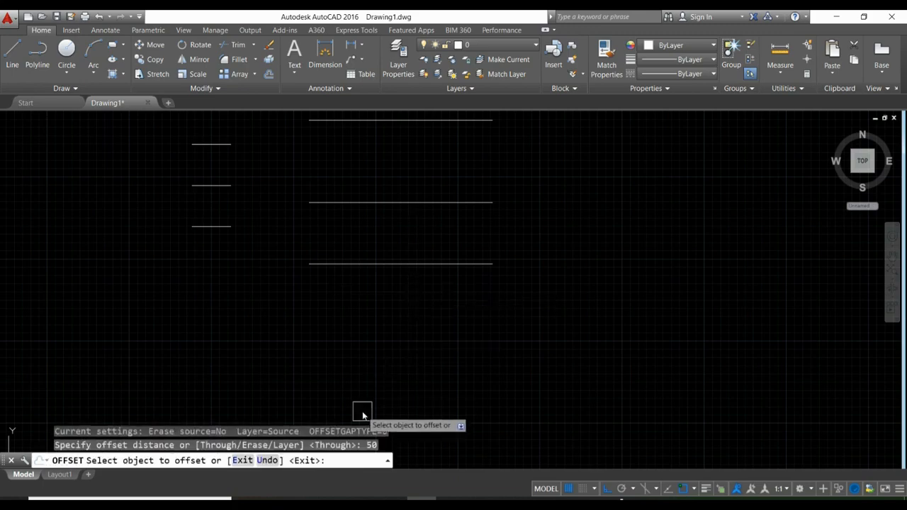
click(385, 264)
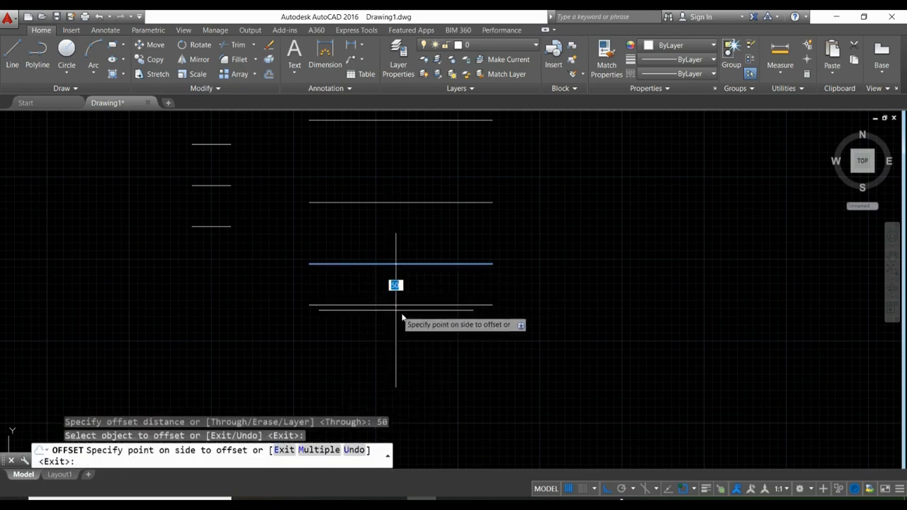
click(314, 453)
scroll(387, 370, down, 3)
scroll(518, 256, down, 3)
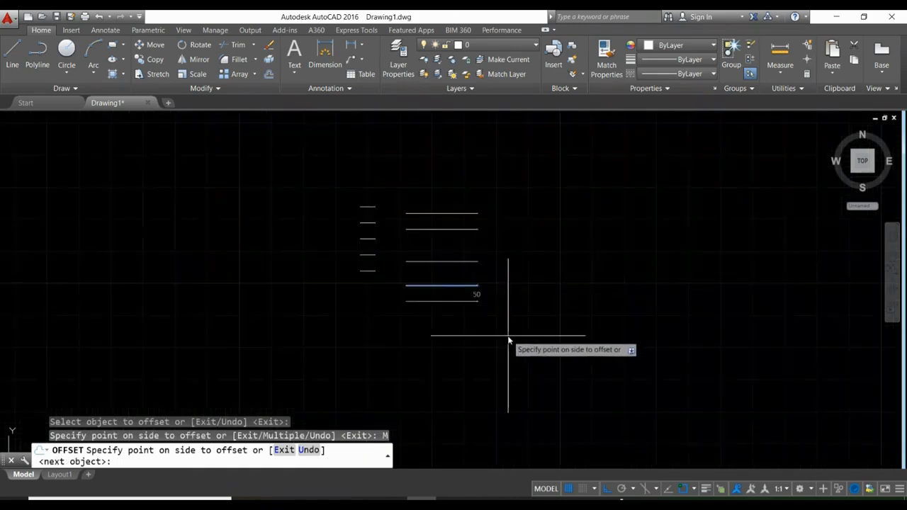
middle_drag(508, 336, 471, 289)
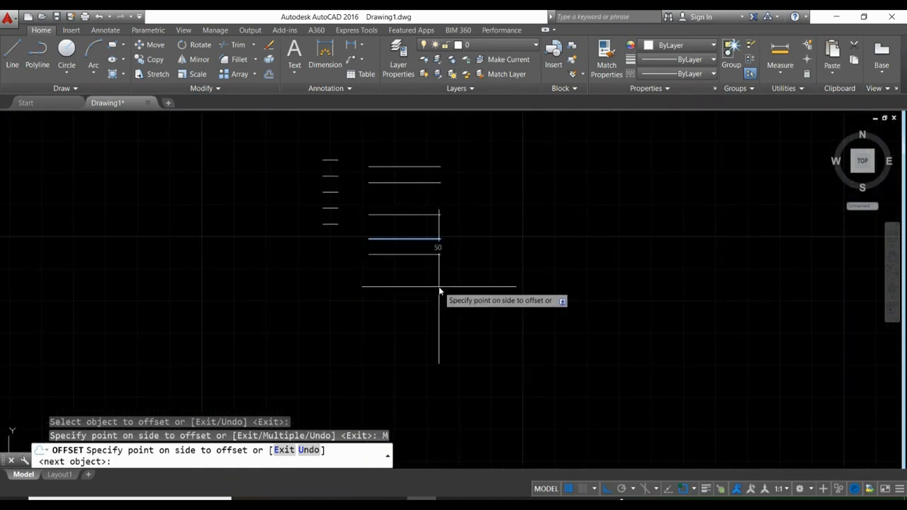
click(445, 302)
click(451, 311)
click(455, 322)
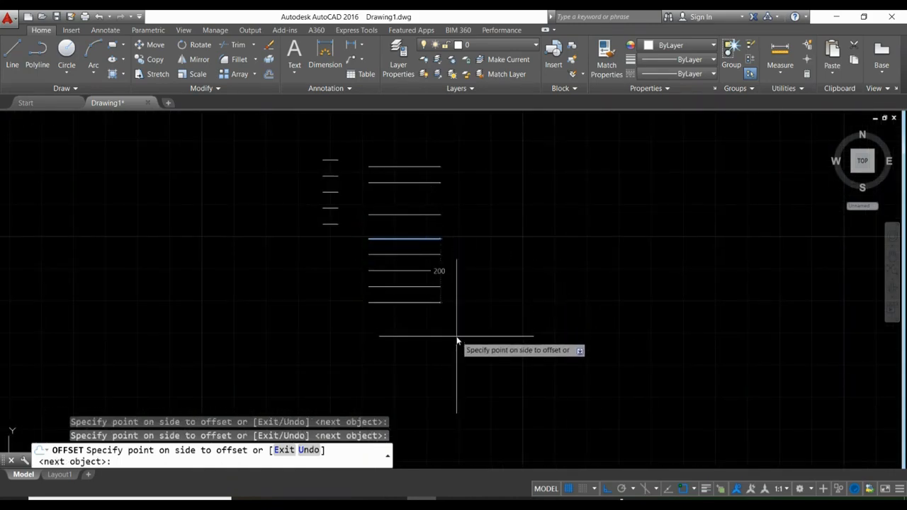
click(462, 362)
click(463, 373)
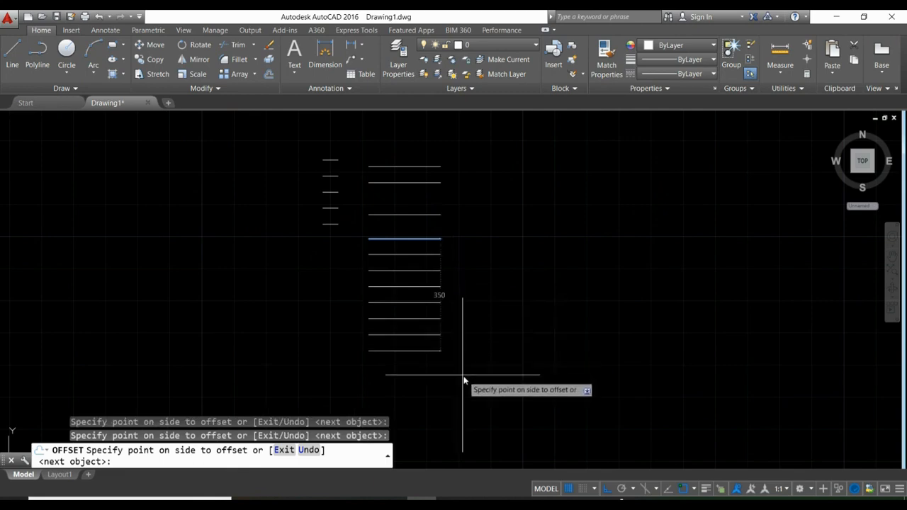
click(467, 371)
key(Return)
key(Return)
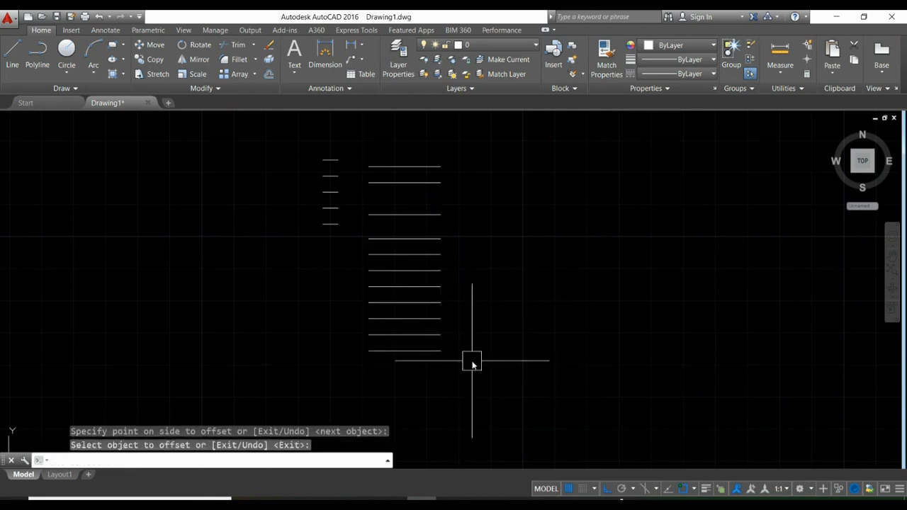
- Draw a horizontal rectangle to the right of the stack of long horizontal lines
middle_drag(477, 293, 415, 286)
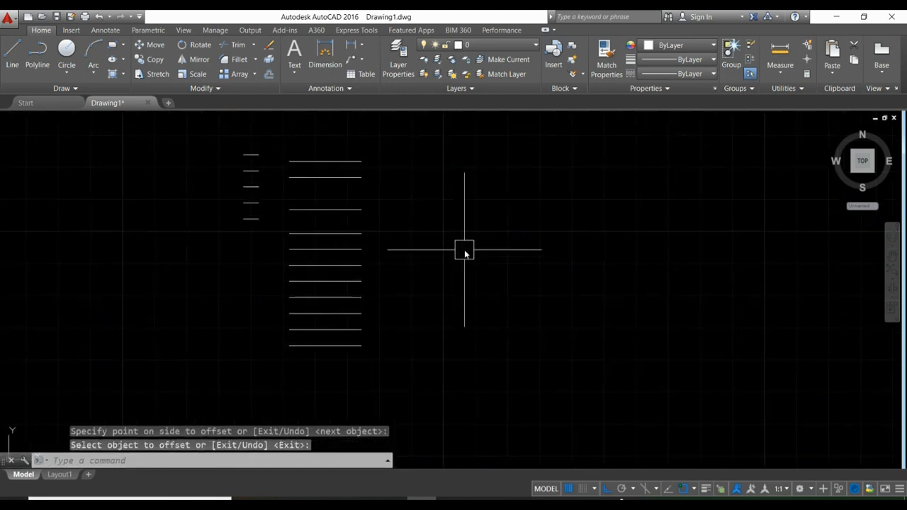
text(rec)
key(Return)
click(466, 204)
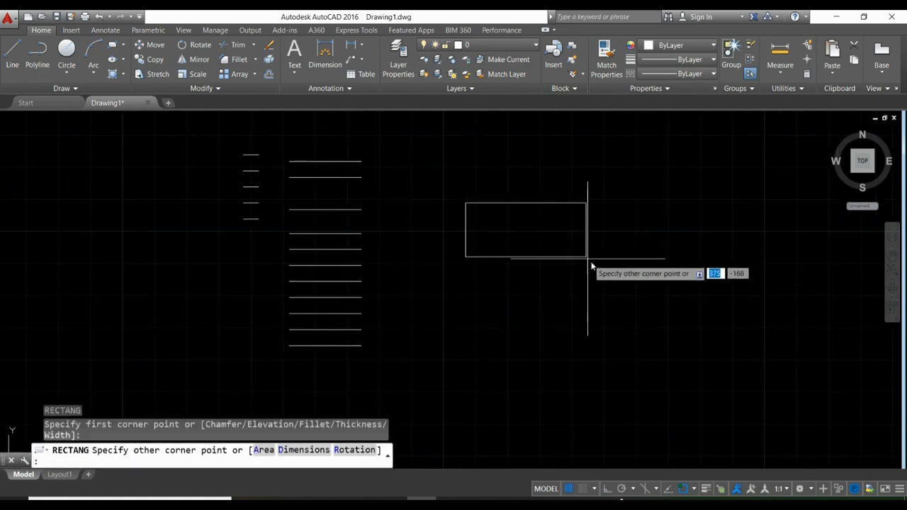
click(605, 277)
middle_drag(598, 276, 555, 292)
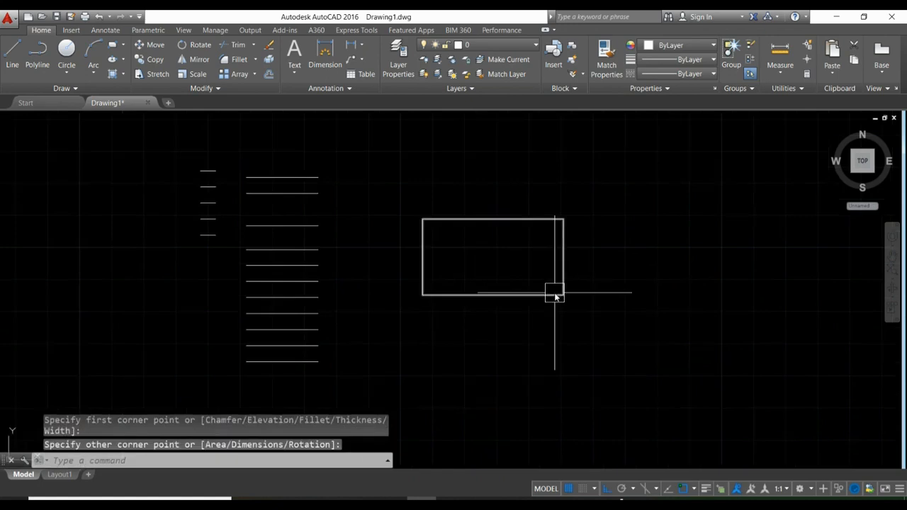
- Offset the rectangle inward by 25
text(o)
key(Return)
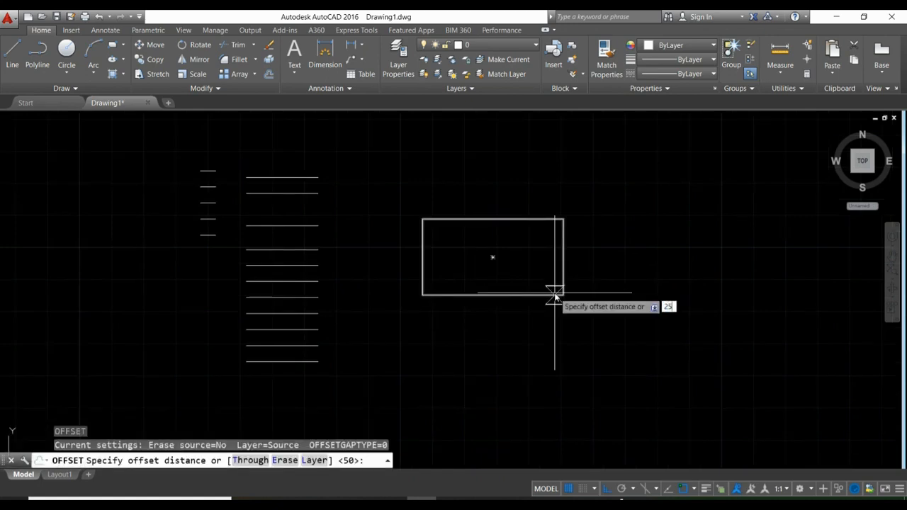
key(Return)
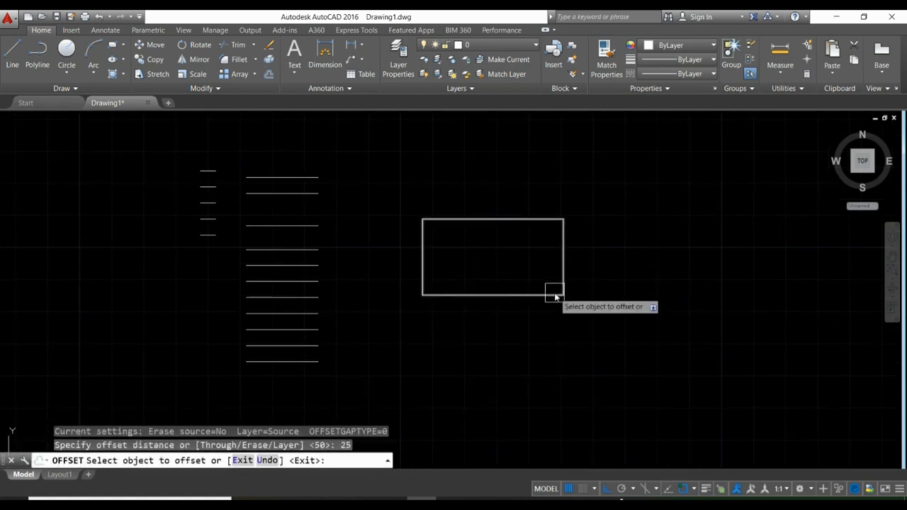
click(529, 220)
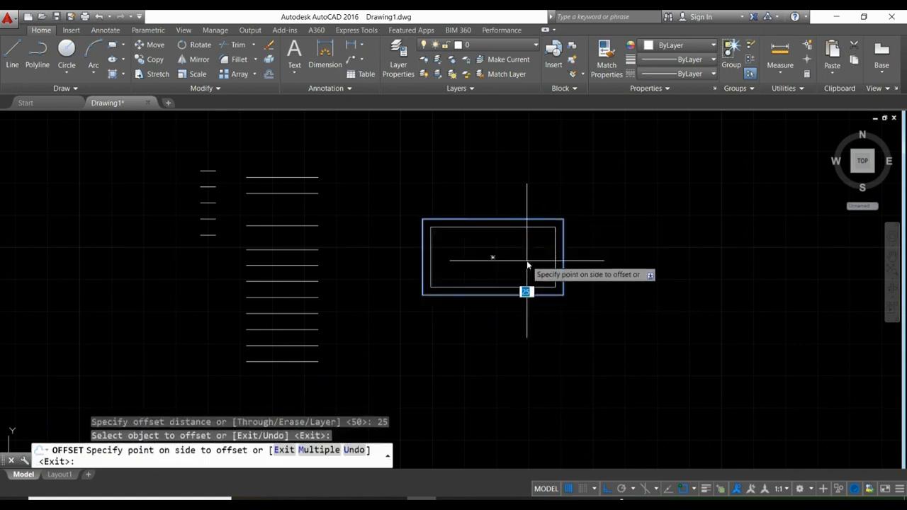
click(505, 259)
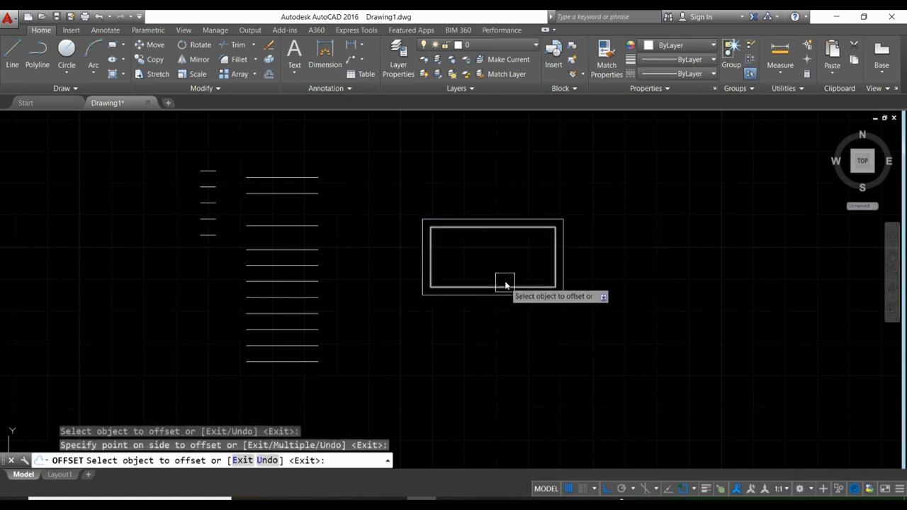
- Offset the original rectangle outward by 25, repeat it from the new outer copy, and offset the inner rectangle outward as well
click(528, 219)
click(530, 175)
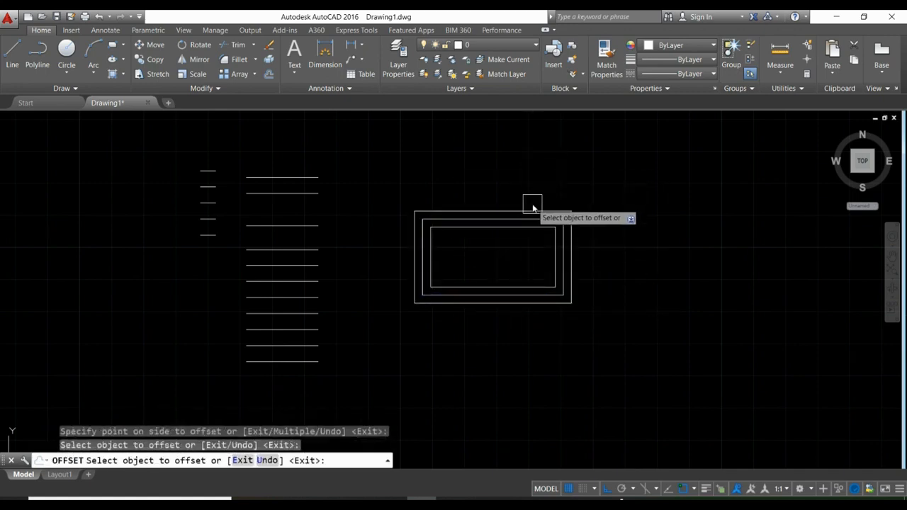
click(532, 206)
click(536, 178)
click(432, 228)
click(364, 259)
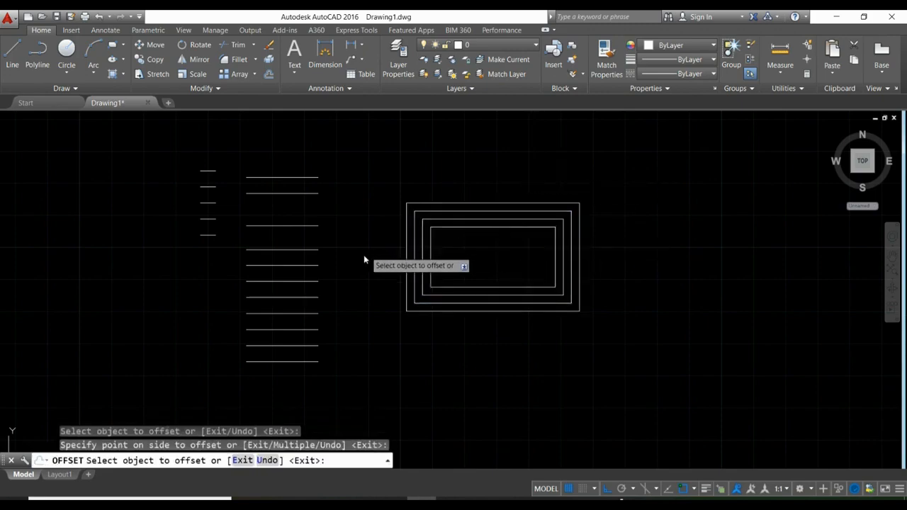
scroll(425, 284, down, 6)
key(Escape)
- Draw a circle to the right of the nested rectangles
text(c)
key(Return)
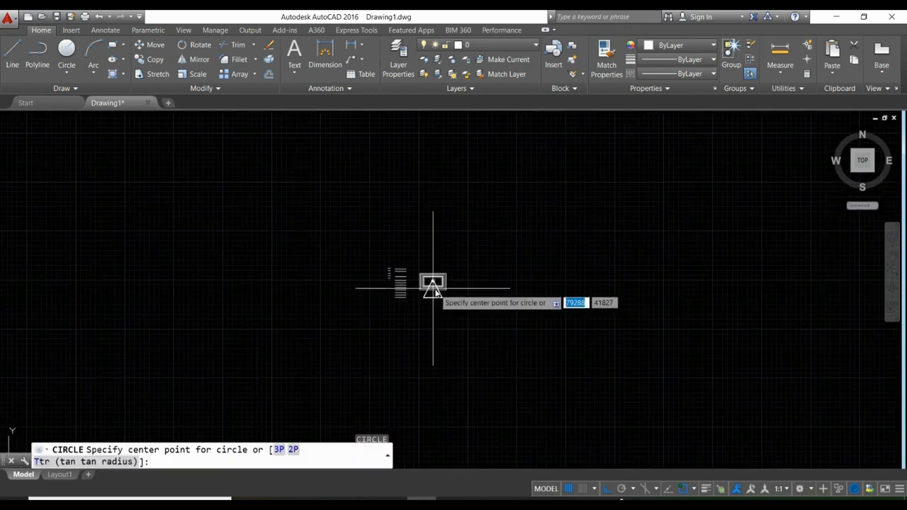
scroll(434, 288, up, 5)
click(492, 282)
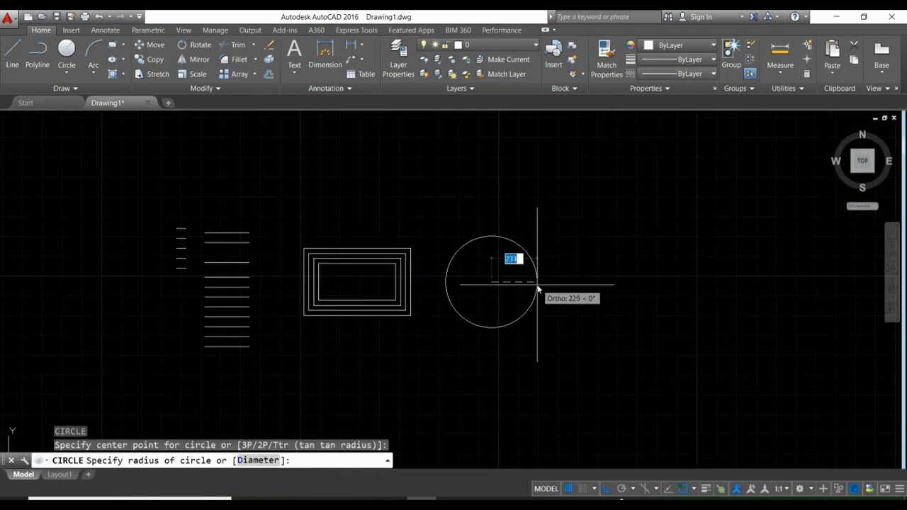
click(523, 287)
- Offset the circle inward by 25, keeping the previous offset distance
text(o)
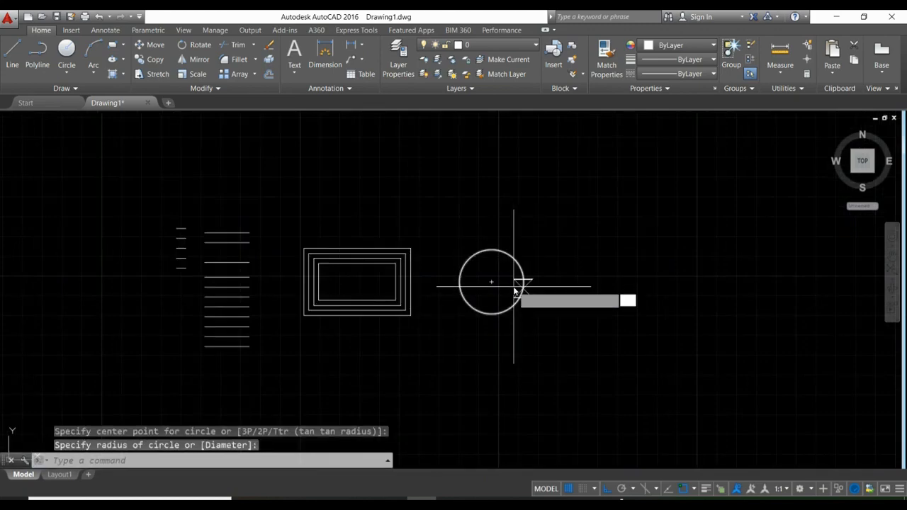
key(Return)
key(Return)
click(508, 272)
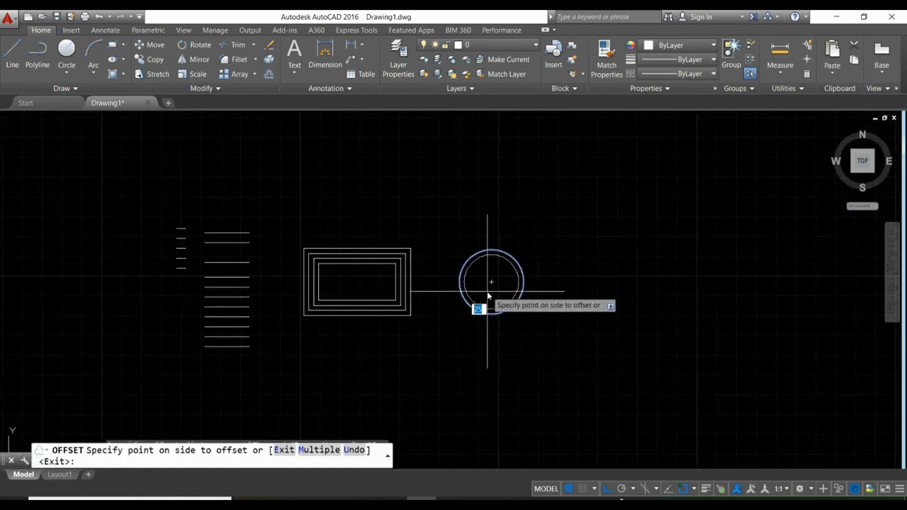
click(486, 299)
- Offset the original circle outward by 25 and the resulting outer circle outward by another 25, and end the command
scroll(505, 253, up, 4)
click(525, 254)
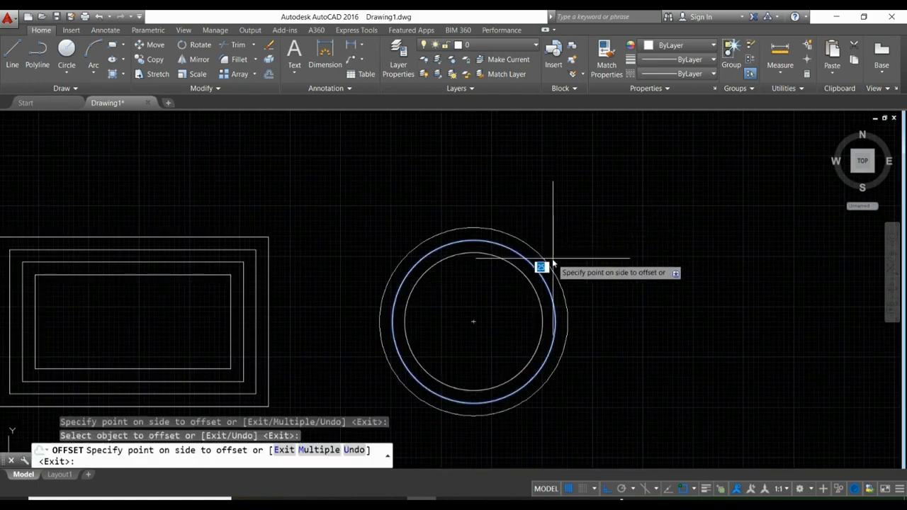
click(556, 256)
click(553, 264)
click(541, 213)
scroll(497, 256, down, 5)
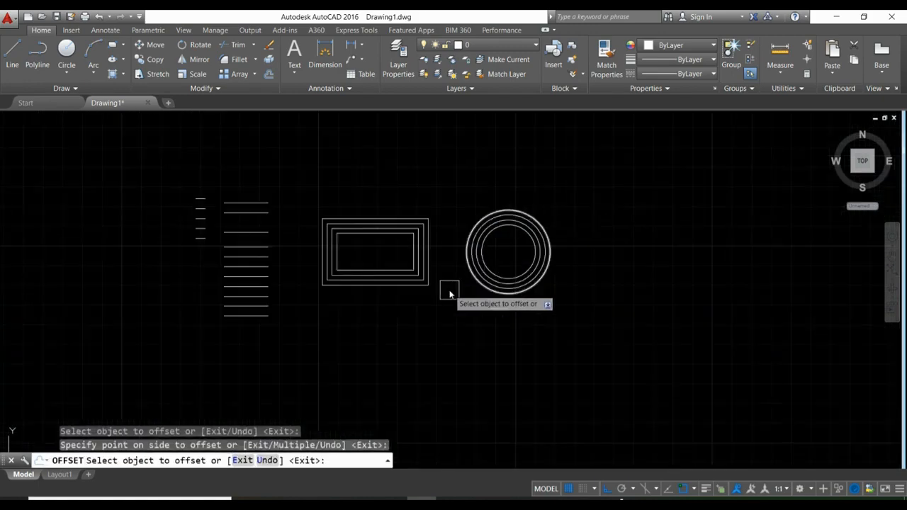
key(Return)
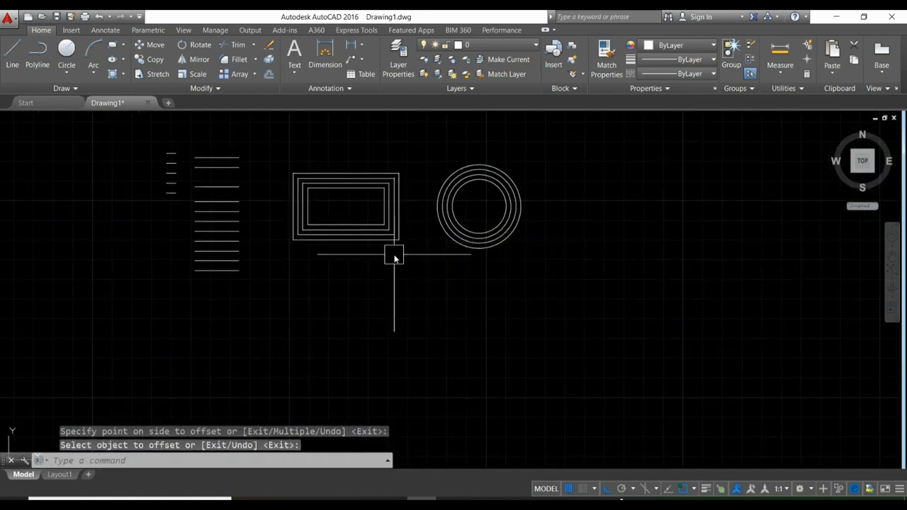
- Undo the last two LINE commands
middle_drag(395, 253, 500, 268)
key(ctrl+z)
key(ctrl+z)
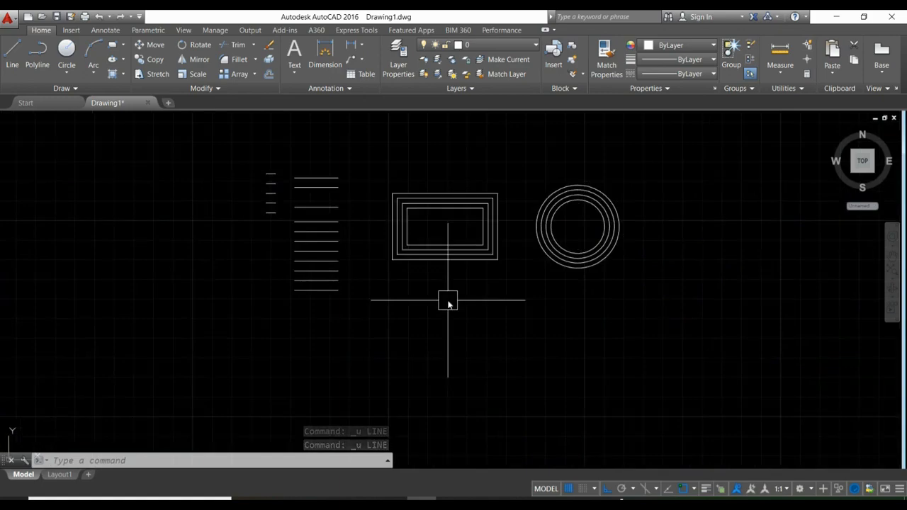
- Draw a vertical line crossing the lower long horizontal lines near their left ends, starting just below the lowest one
text(l)
key(Return)
scroll(355, 305, up, 2)
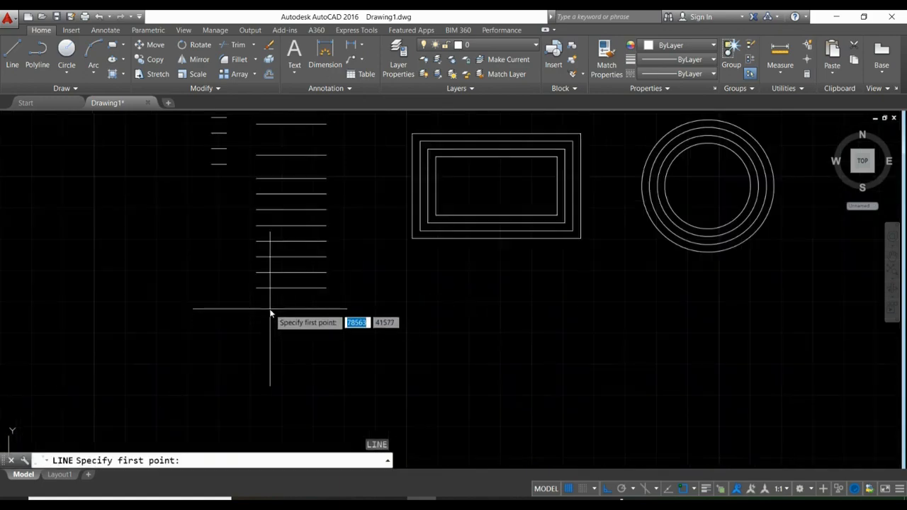
click(270, 309)
click(272, 135)
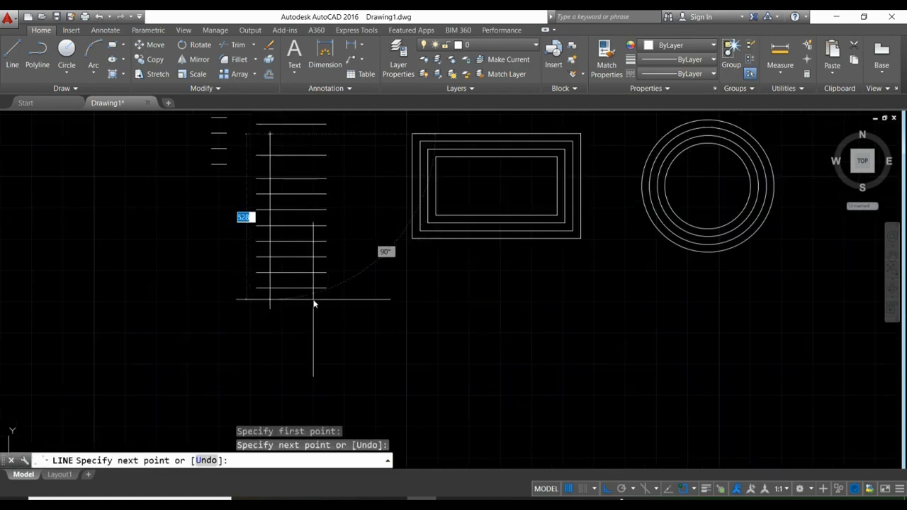
key(Return)
- Offset the vertical line to the right by 25 repeatedly until five parallel copies cross the horizontal lines
text(o)
key(Return)
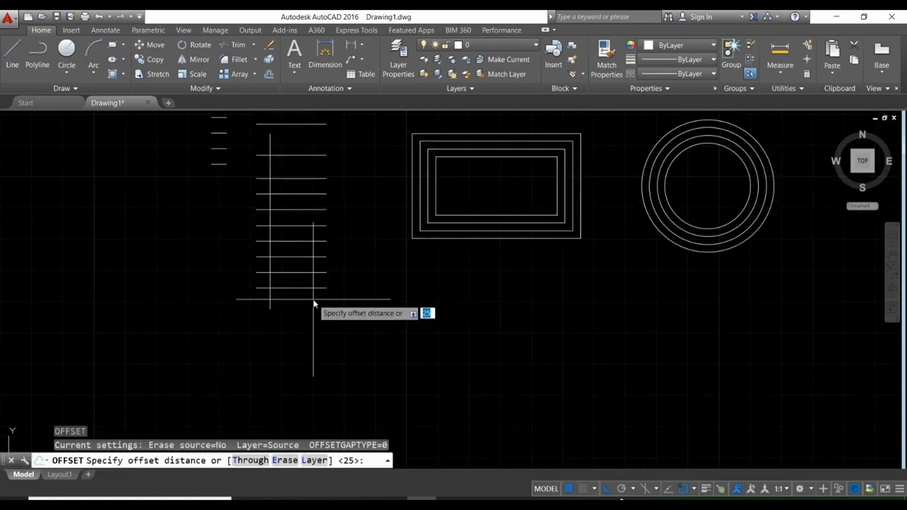
key(Return)
scroll(300, 304, up, 2)
click(254, 306)
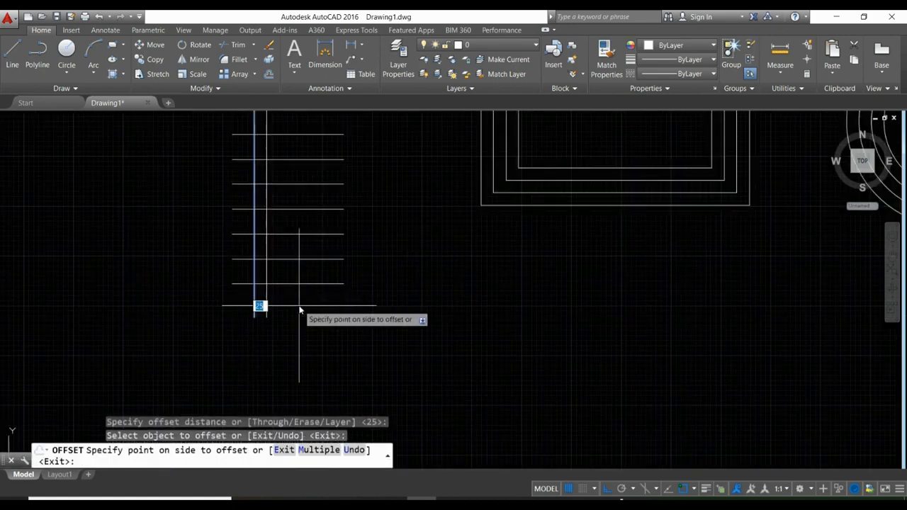
click(300, 310)
click(278, 304)
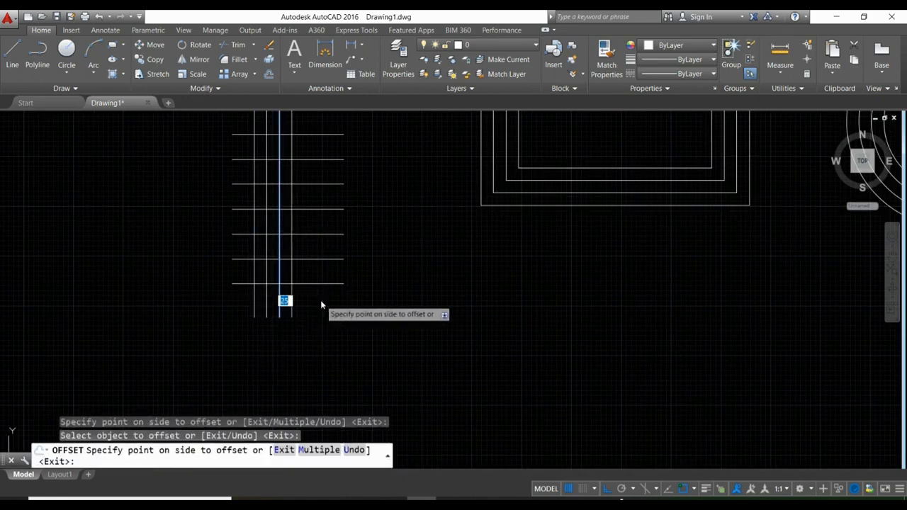
click(321, 305)
click(304, 305)
click(344, 311)
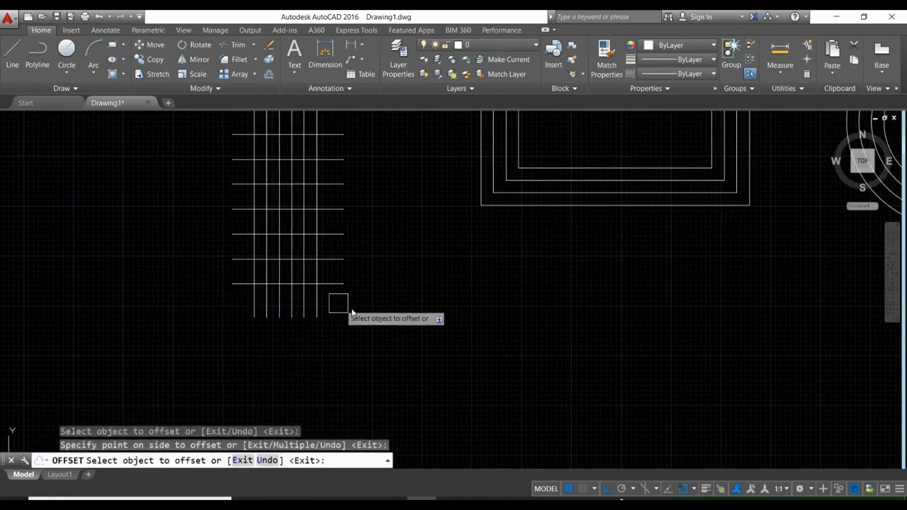
key(Return)
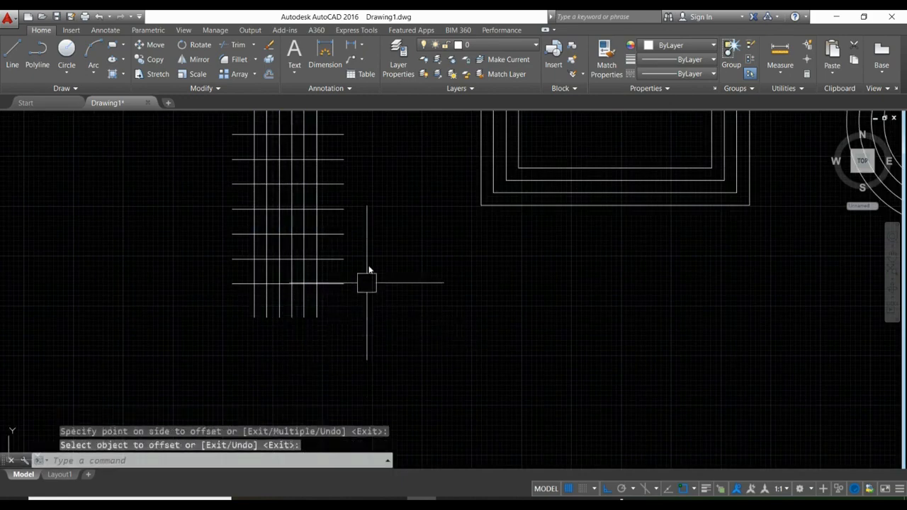
- Erase the uppermost horizontal line that crosses the vertical lines and undo the erasure
middle_drag(373, 265, 379, 287)
middle_drag(384, 234, 395, 281)
middle_drag(377, 153, 364, 208)
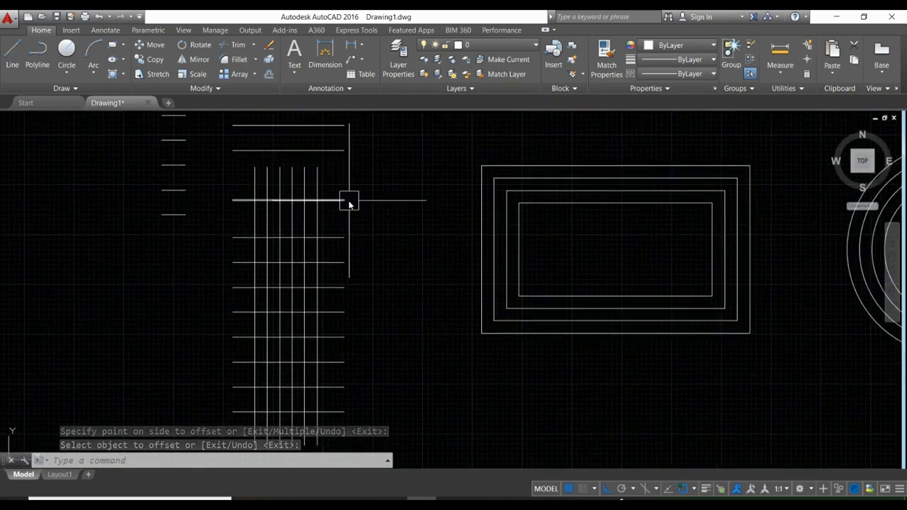
click(346, 200)
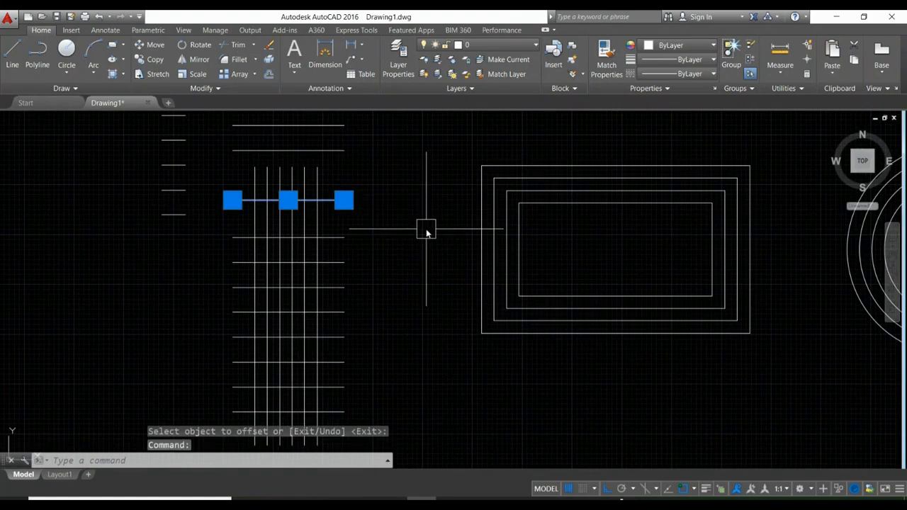
text(E)
key(Return)
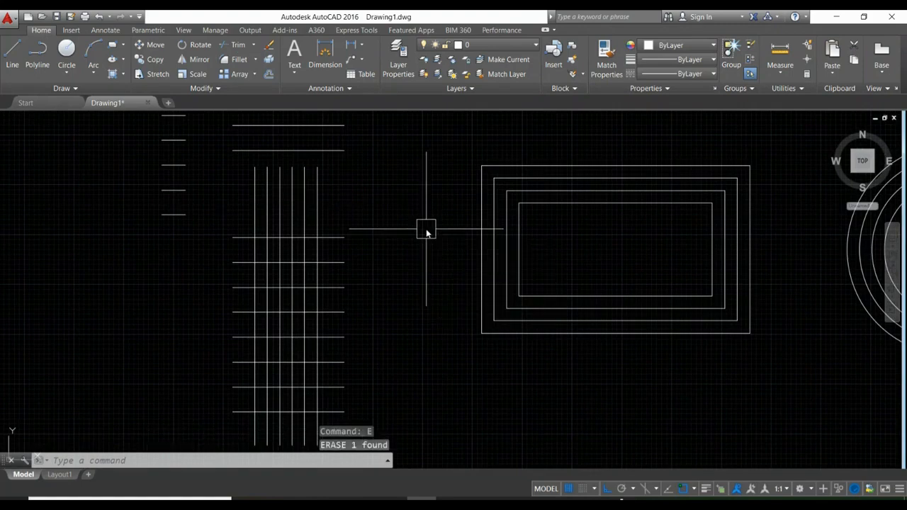
key(ctrl+z)
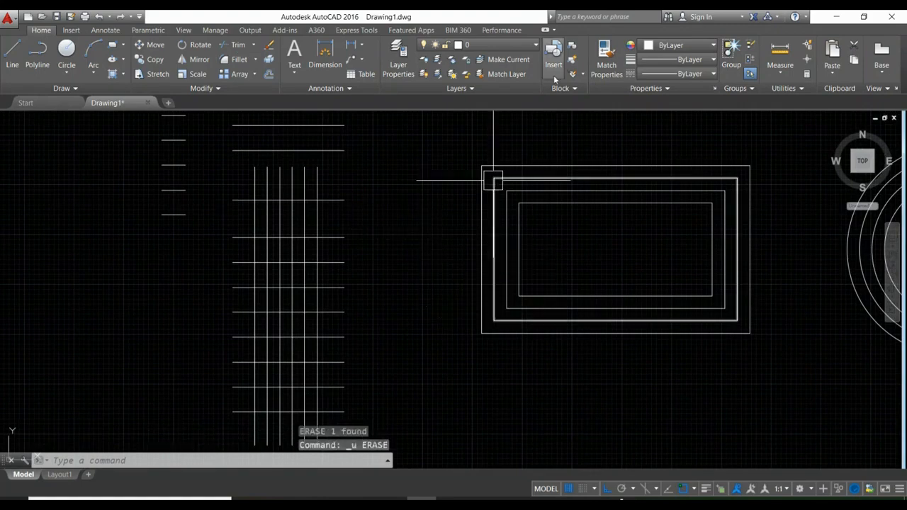
- Trim the right end of the uppermost crossing horizontal line back to the rightmost vertical line, using all objects as cutting edges
scroll(347, 206, up, 2)
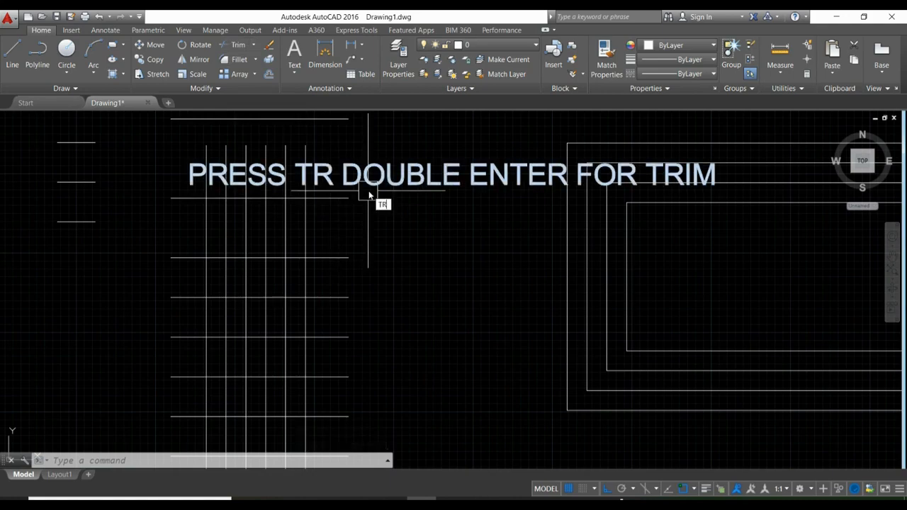
key(Return)
key(Return)
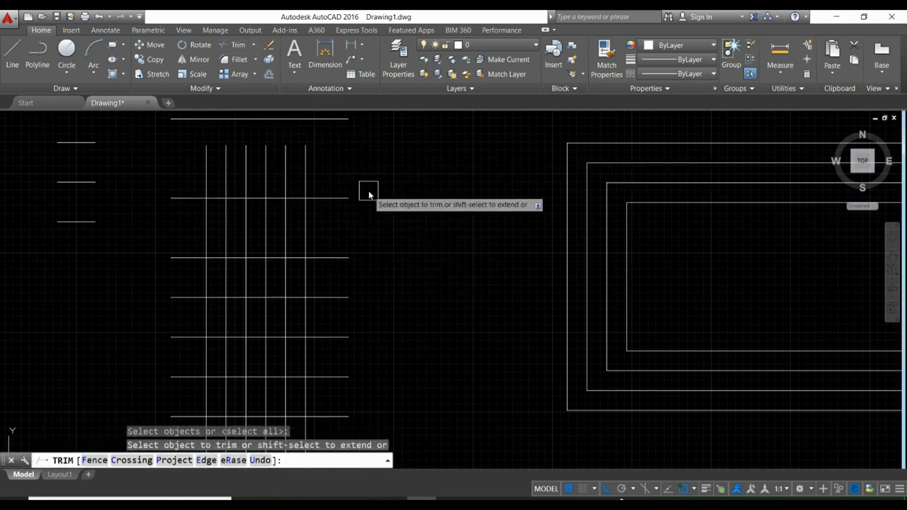
click(324, 197)
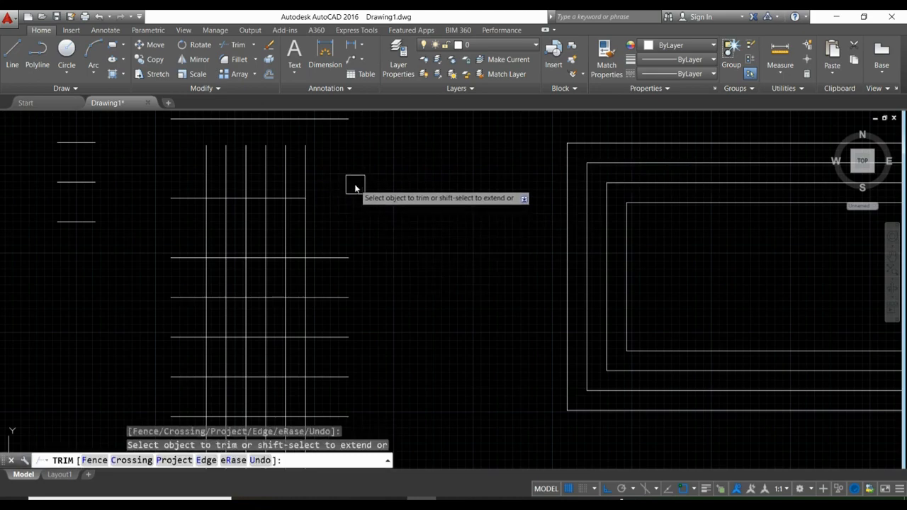
- Trim the segments of the next two horizontal lines lying between the two rightmost vertical lines
middle_drag(355, 183, 411, 153)
scroll(377, 240, up, 3)
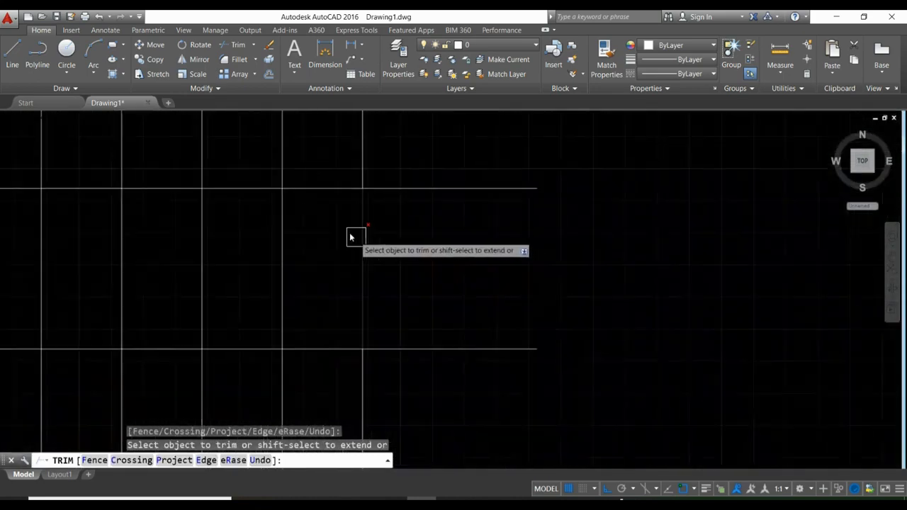
click(331, 188)
scroll(361, 196, down, 2)
click(357, 272)
- Try to trim the detached right-hand piece of the second crossing horizontal line
scroll(405, 250, down, 2)
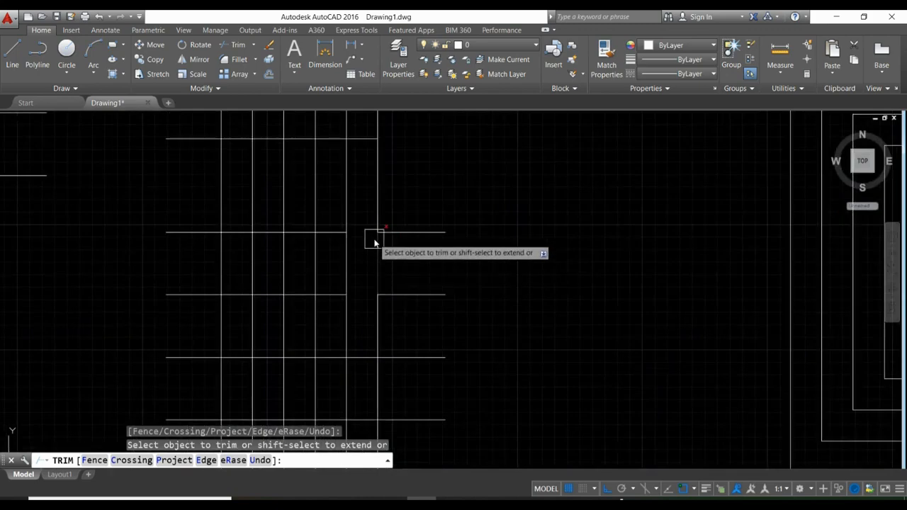
click(417, 232)
middle_drag(432, 261, 356, 276)
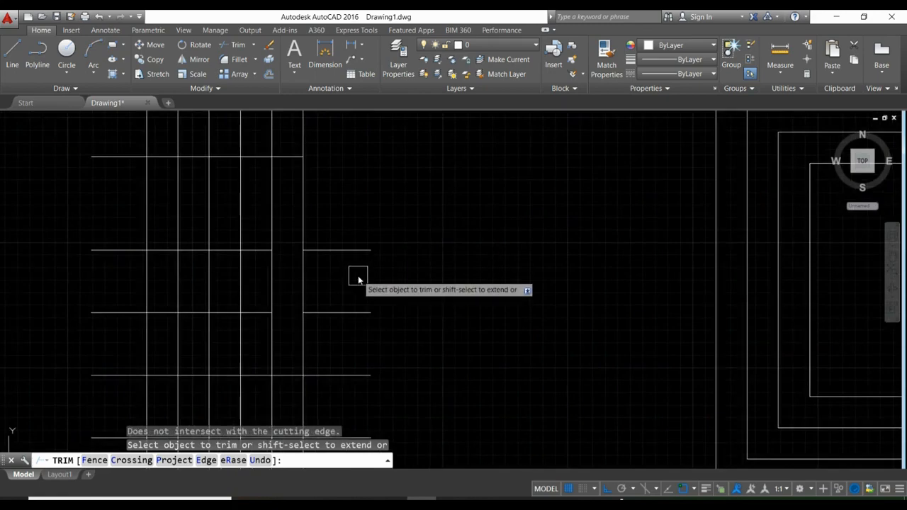
scroll(363, 255, down, 2)
scroll(358, 257, up, 4)
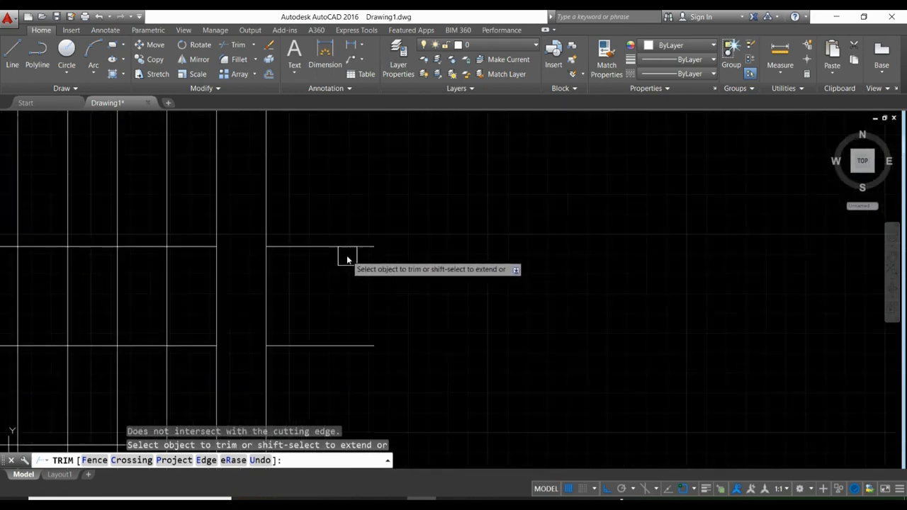
- Erase the detached right-hand pieces of the second and third crossing horizontal lines
key(Escape)
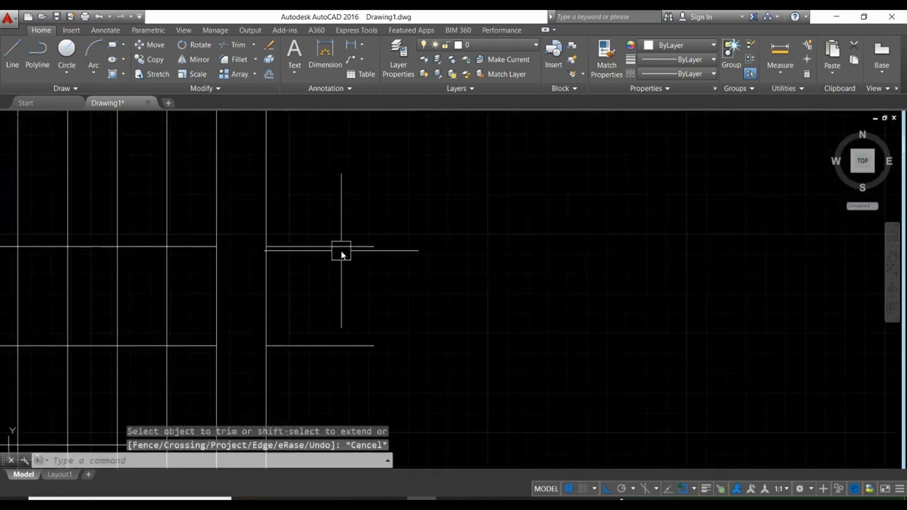
scroll(411, 216, down, 2)
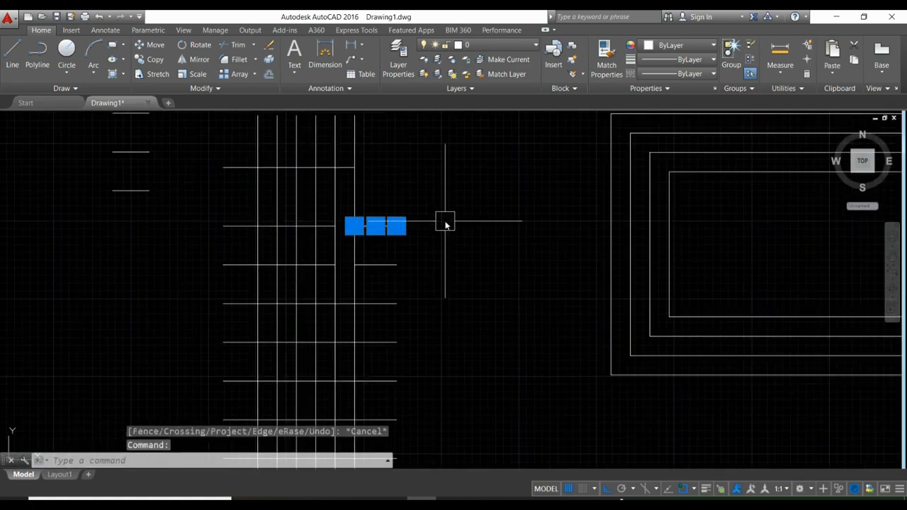
key(Delete)
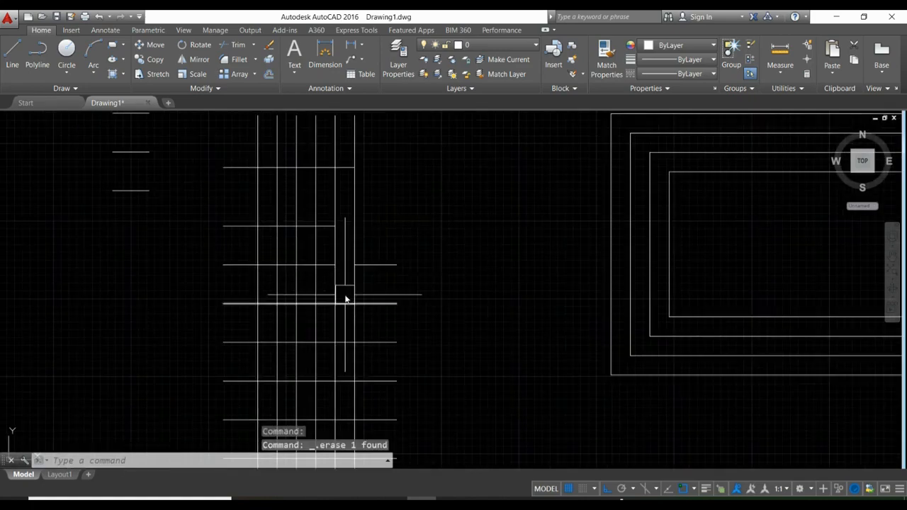
middle_drag(345, 298, 307, 271)
click(339, 238)
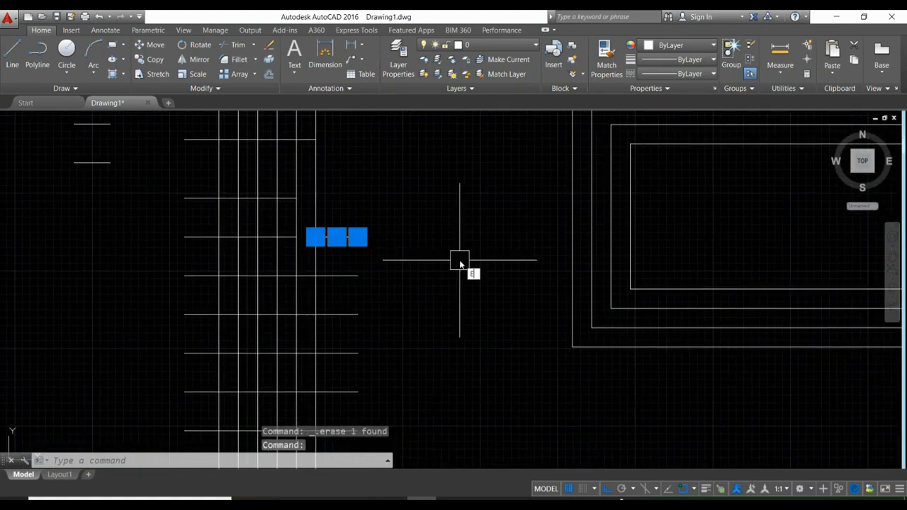
key(Return)
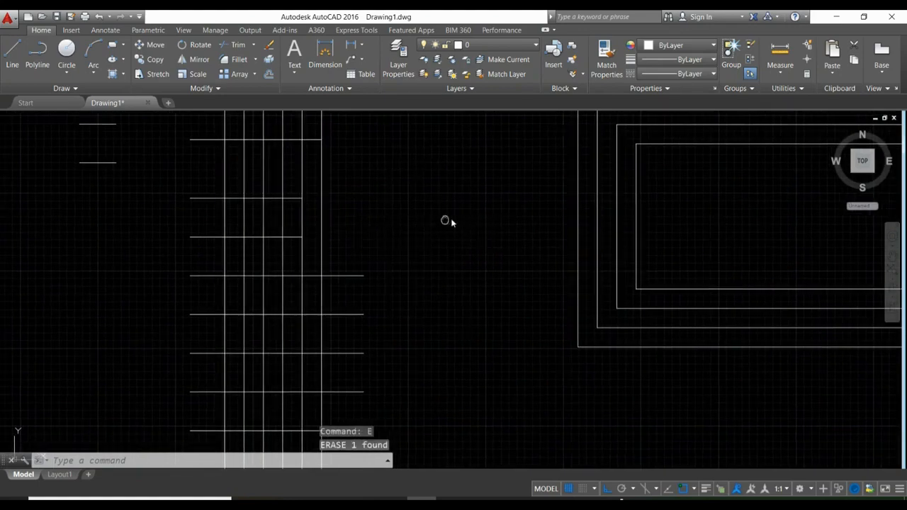
- Trim the rightmost vertical line between the fourth and fifth crossing horizontal lines, using all objects as cutting edges
middle_drag(447, 220, 499, 210)
text(tr)
key(Return)
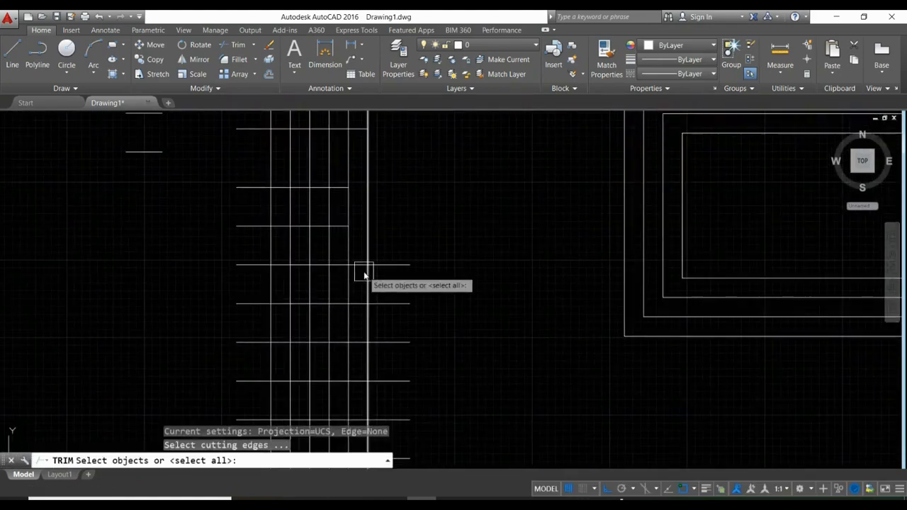
key(Return)
scroll(364, 272, up, 2)
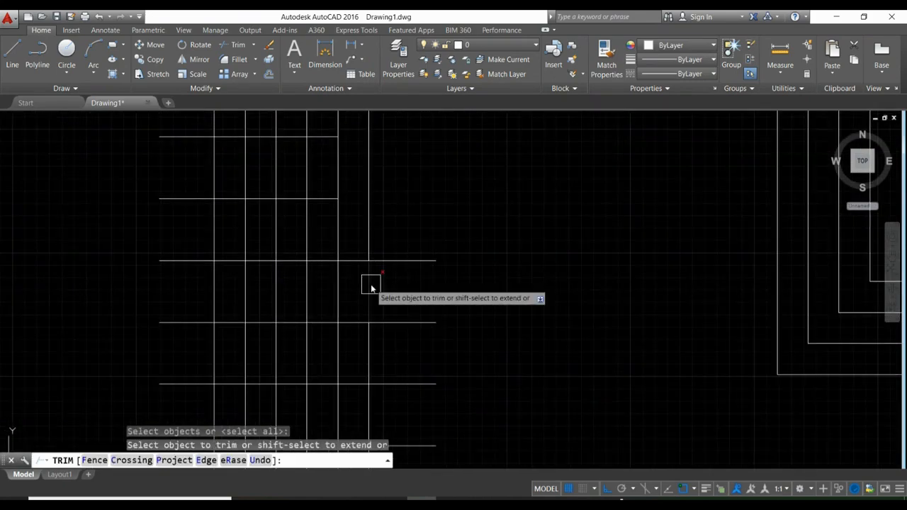
scroll(418, 205, down, 2)
scroll(389, 237, up, 2)
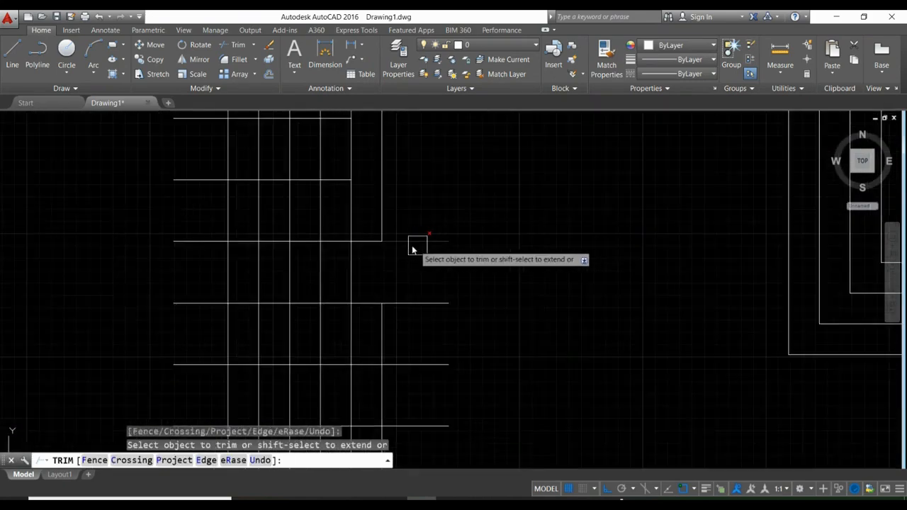
- Trim the fourth crossing horizontal line's right end and the rightmost vertical line's segment between the first and fourth horizontal lines
scroll(340, 243, down, 4)
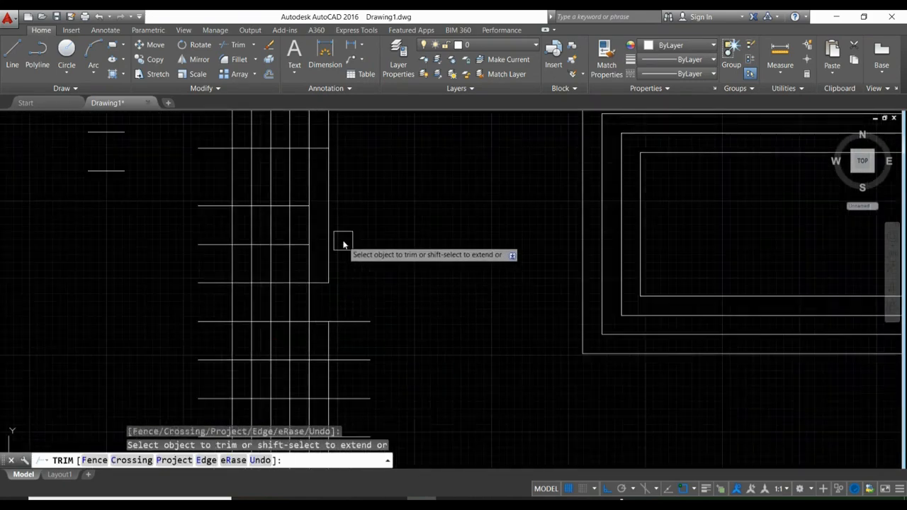
scroll(339, 168, up, 4)
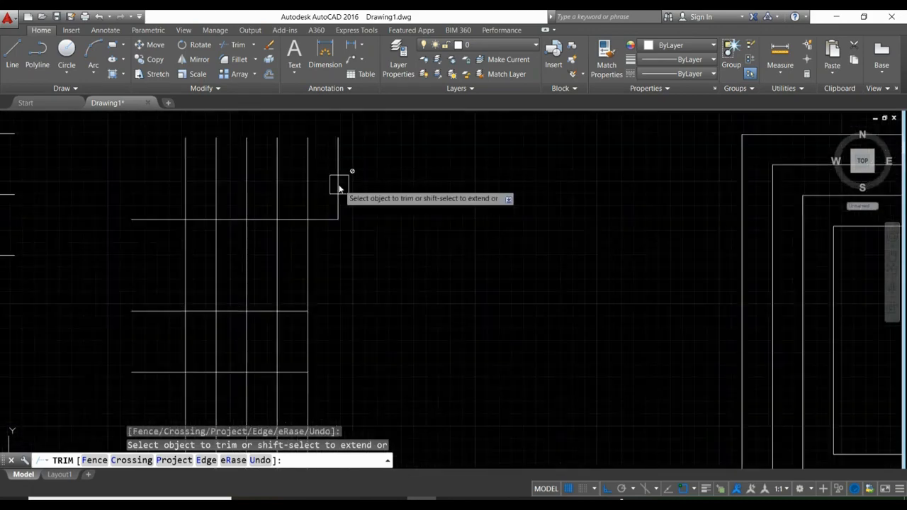
scroll(370, 189, down, 2)
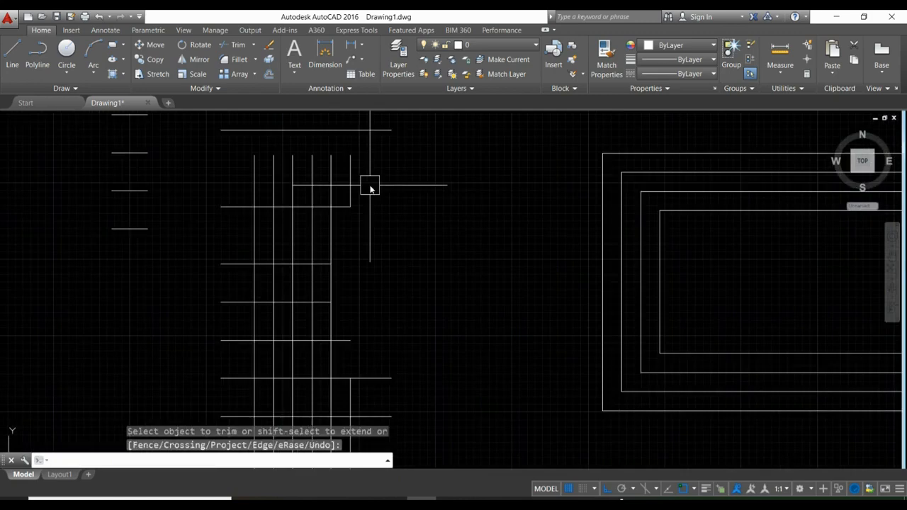
- Trim the right ends of the sixth and seventh crossing horizontal lines back to the rightmost vertical line, using all objects as cutting edges
text(TR)
key(Return)
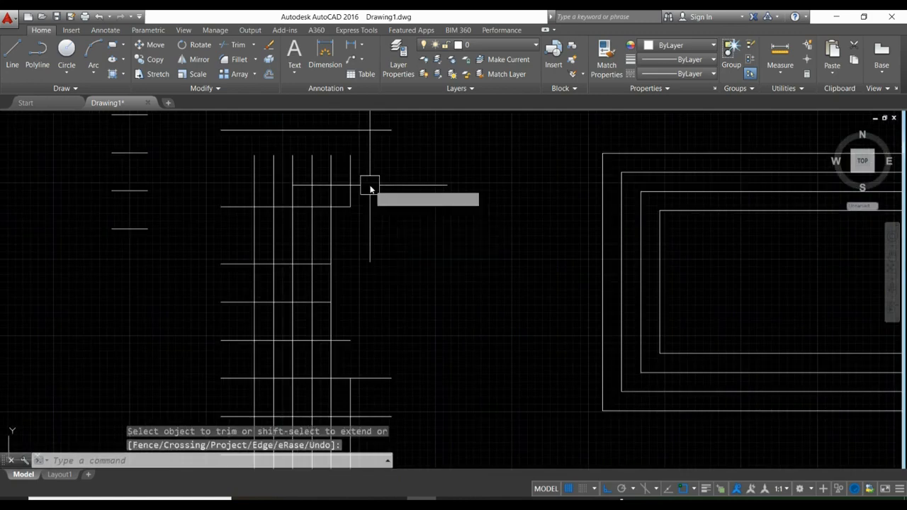
key(Return)
scroll(368, 188, down, 2)
middle_drag(392, 255, 422, 207)
scroll(424, 258, up, 2)
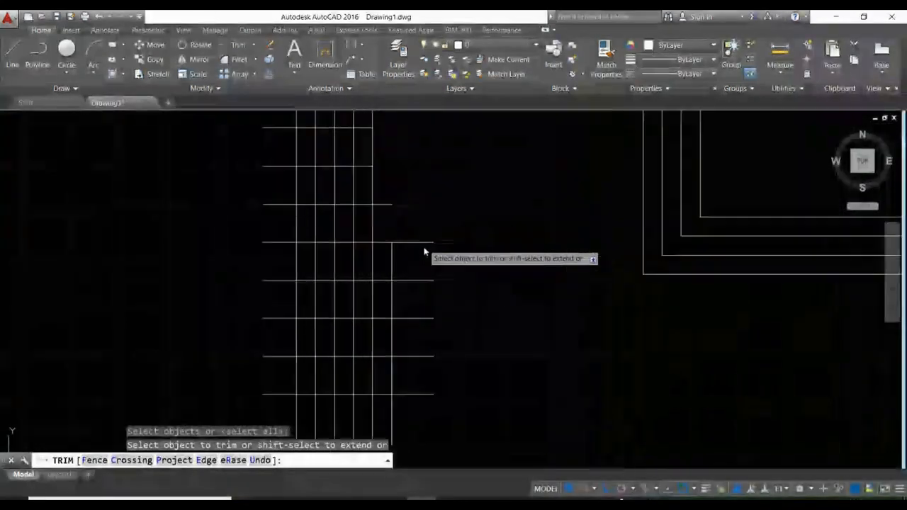
click(410, 292)
scroll(461, 214, down, 2)
click(444, 272)
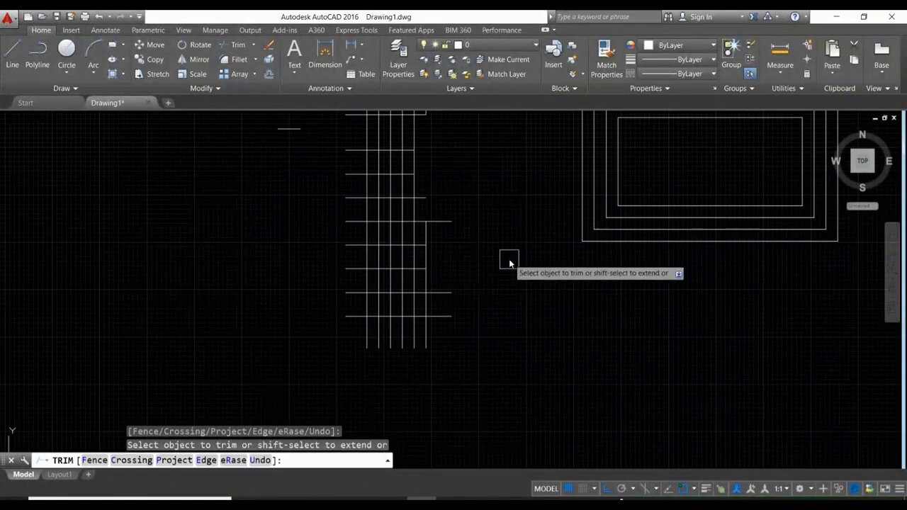
key(Return)
- Set the second vertical line from the right as the only cutting edge for a new trim
text(tr)
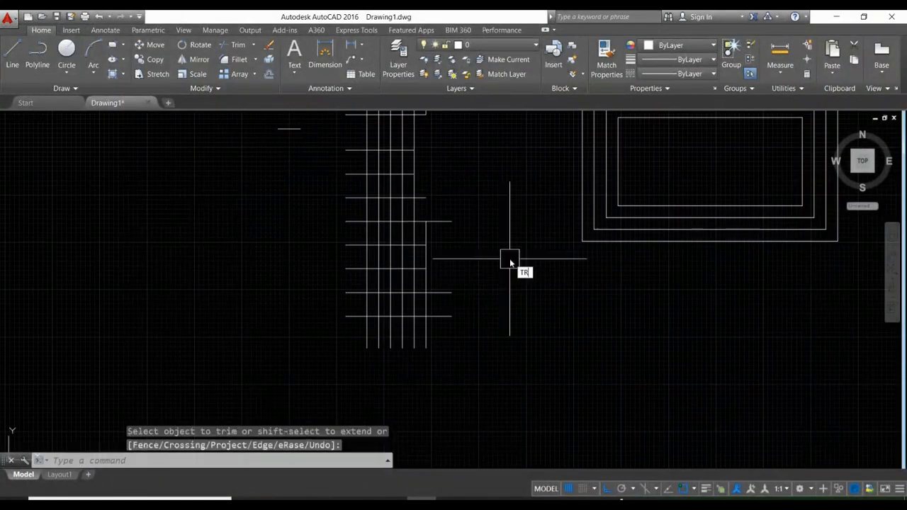
key(Return)
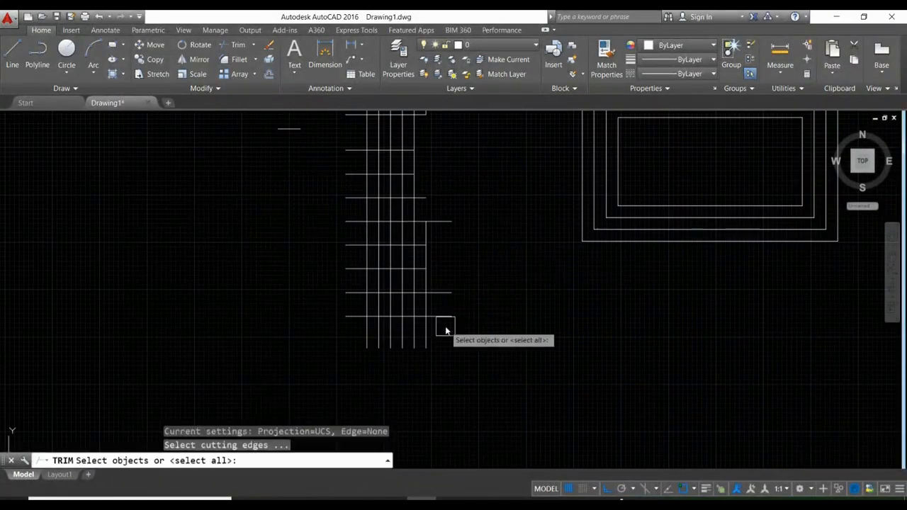
scroll(446, 333, up, 4)
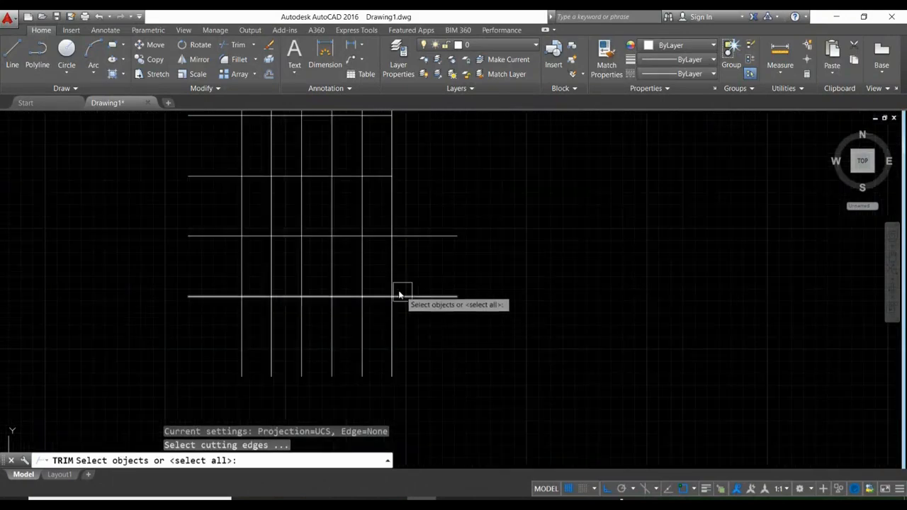
click(363, 262)
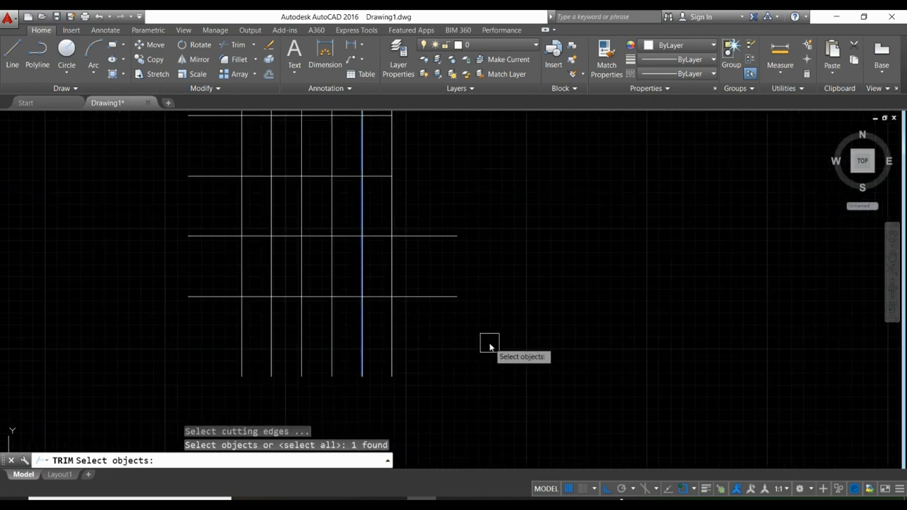
key(Return)
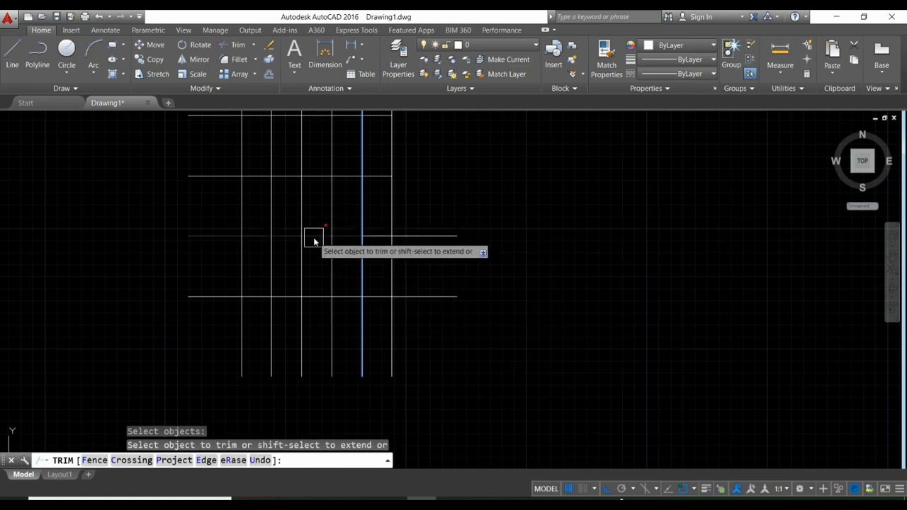
- Examine the trim previews of the lowest horizontal lines on both sides of the chosen cutting edge
middle_drag(395, 192, 401, 254)
middle_drag(405, 303, 401, 253)
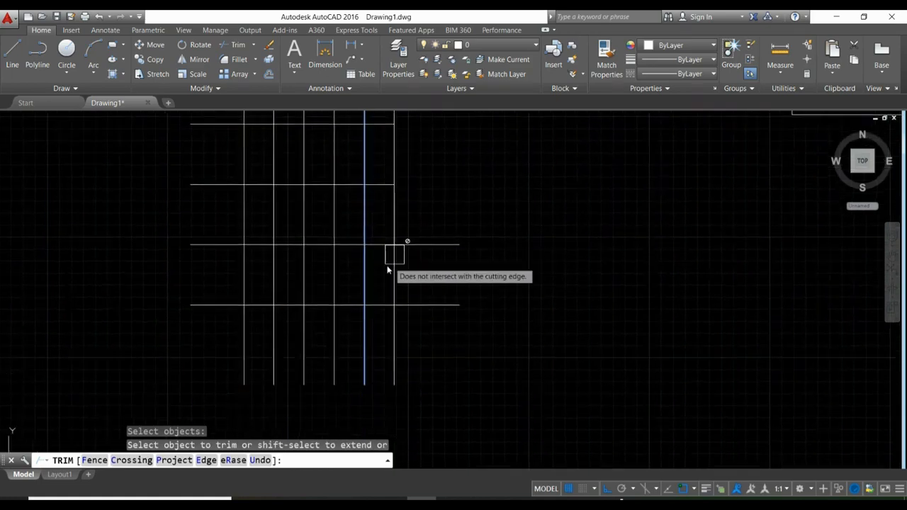
scroll(382, 272, up, 2)
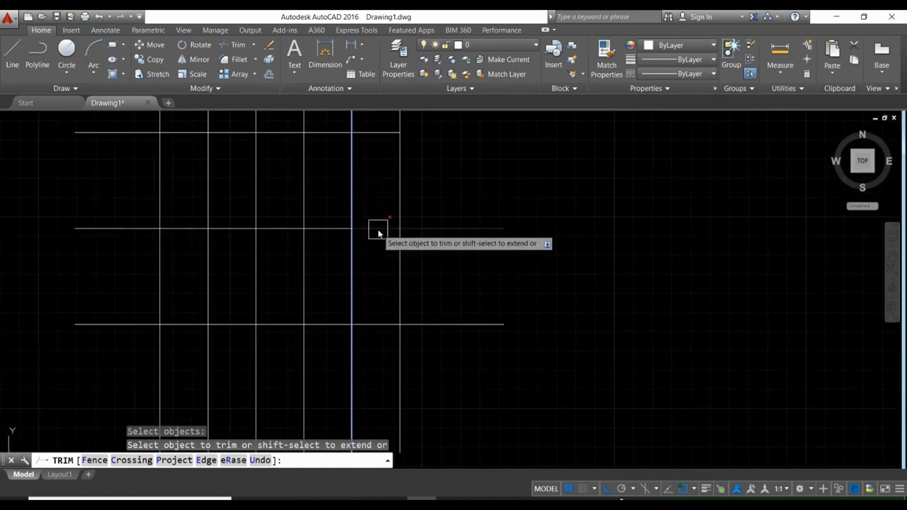
middle_drag(347, 233, 390, 233)
scroll(397, 170, down, 2)
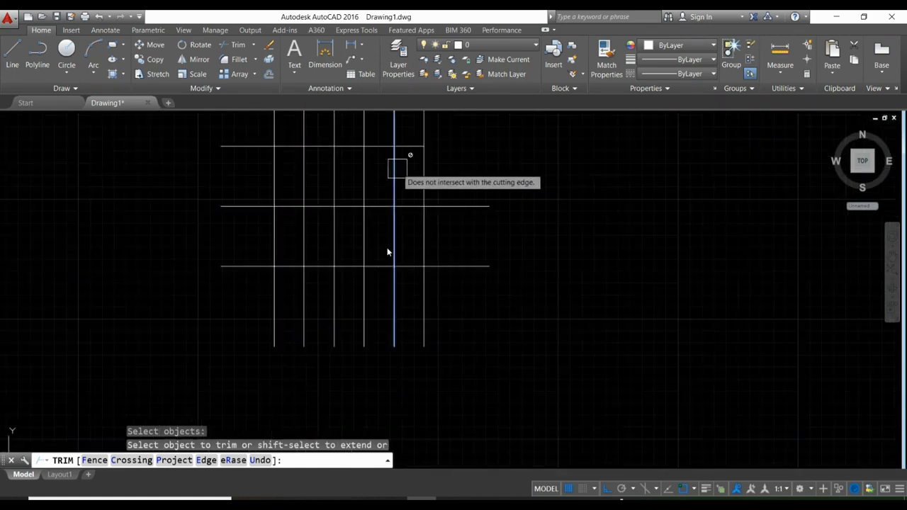
middle_drag(395, 183, 395, 216)
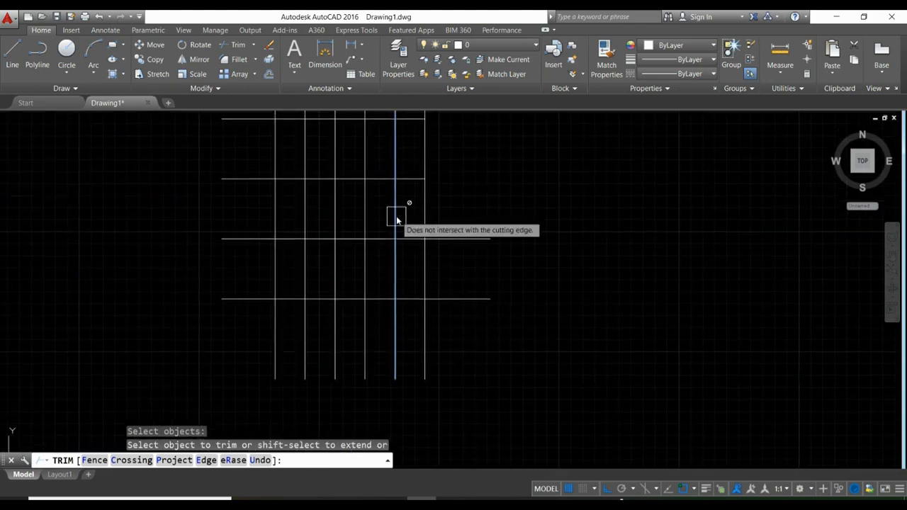
scroll(397, 216, down, 1)
scroll(398, 232, up, 1)
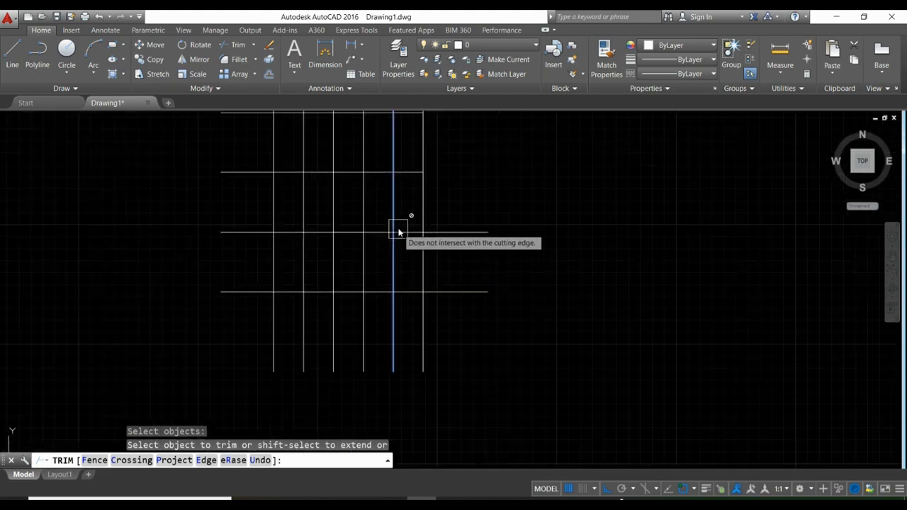
scroll(397, 228, up, 2)
scroll(394, 223, down, 2)
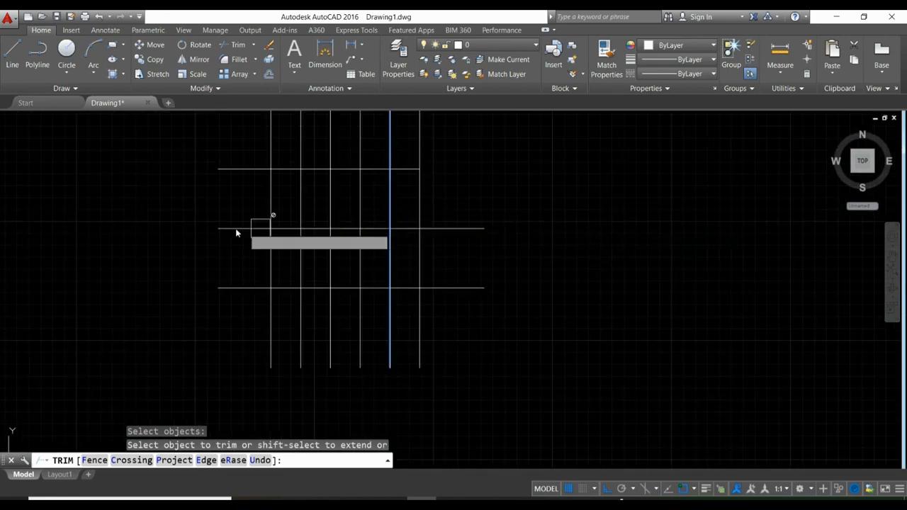
- Trim the eighth crossing horizontal line on the right of the cutting edge and the ninth one on its left
click(477, 228)
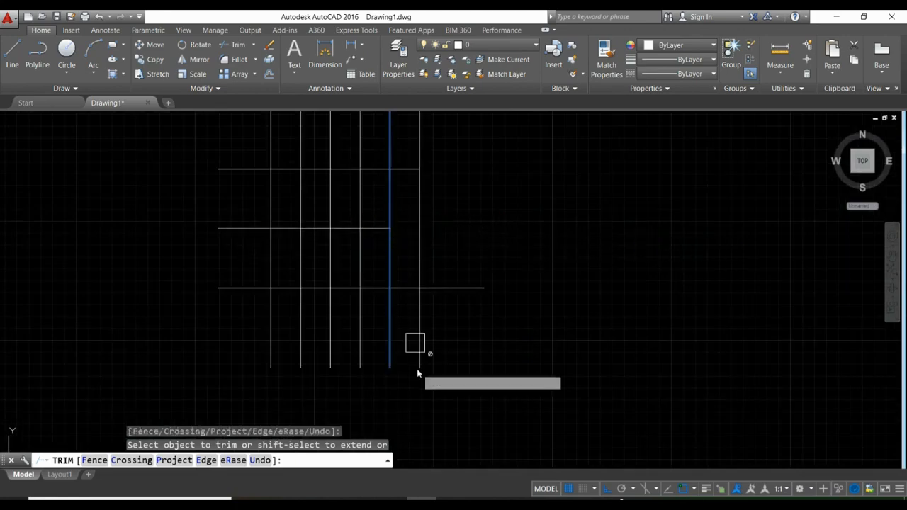
click(377, 288)
scroll(404, 299, down, 2)
key(Return)
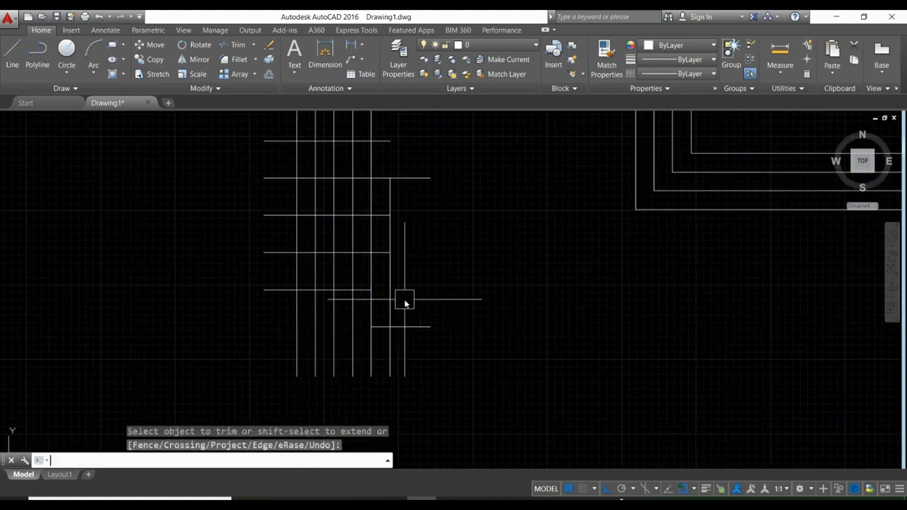
scroll(461, 290, down, 2)
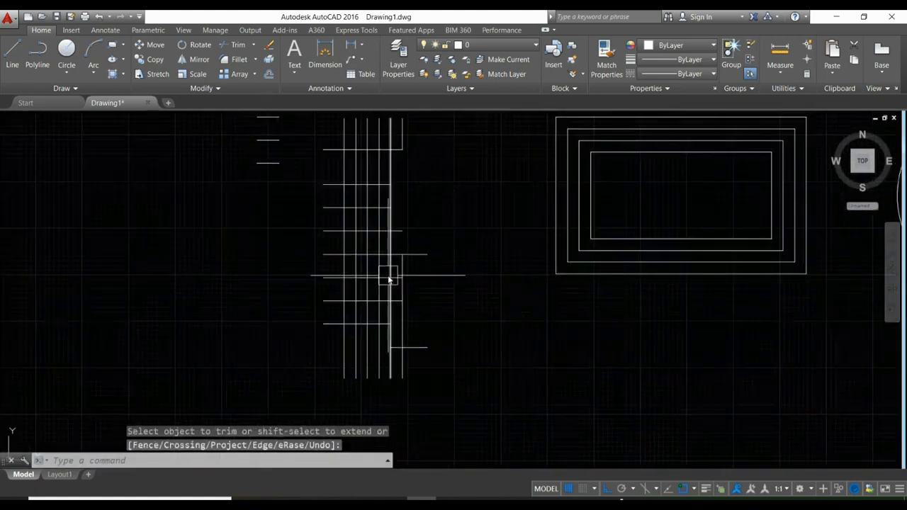
scroll(399, 272, up, 2)
double_click(421, 263)
scroll(429, 255, down, 2)
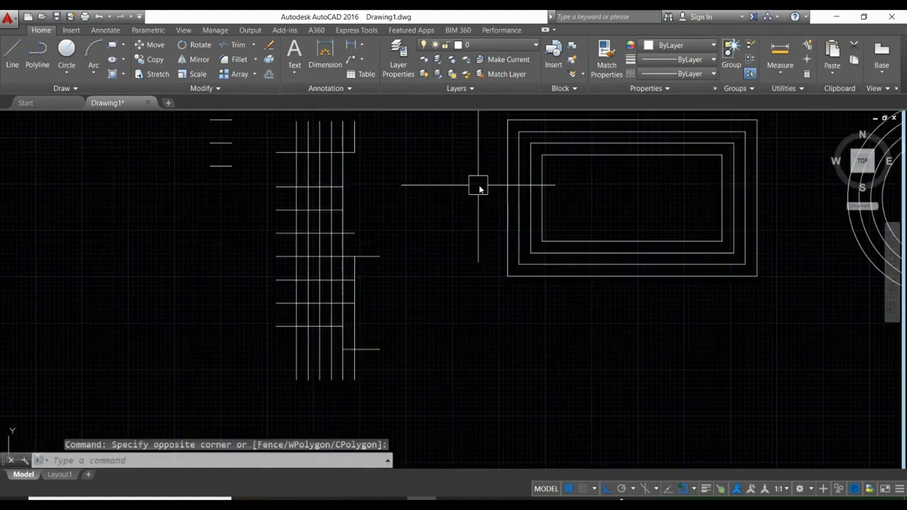
click(253, 45)
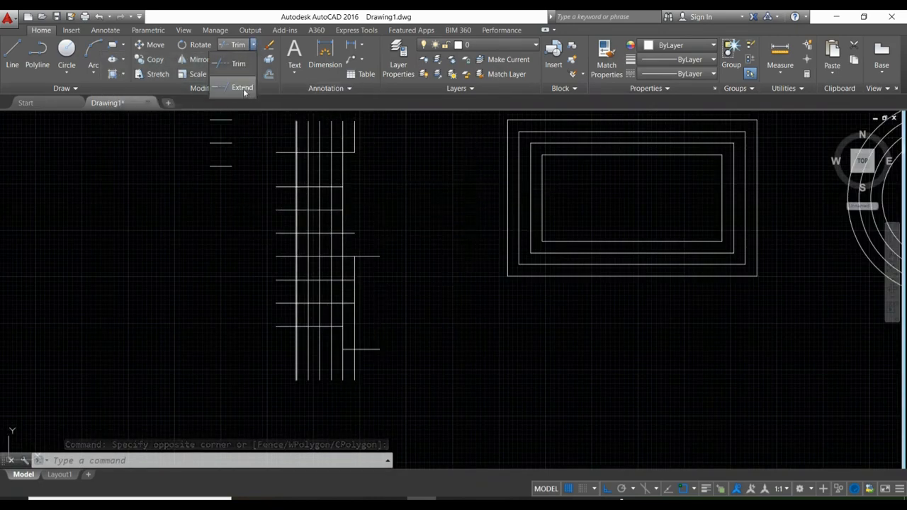
click(242, 88)
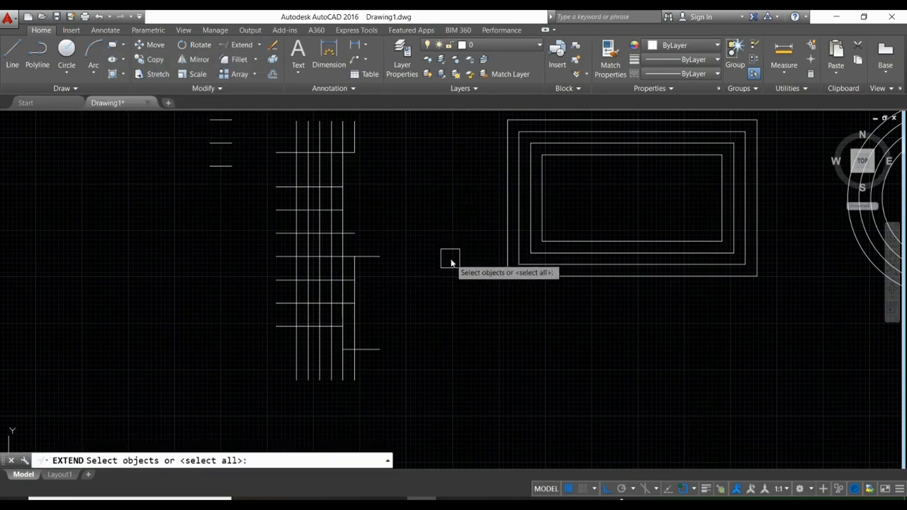
key(Escape)
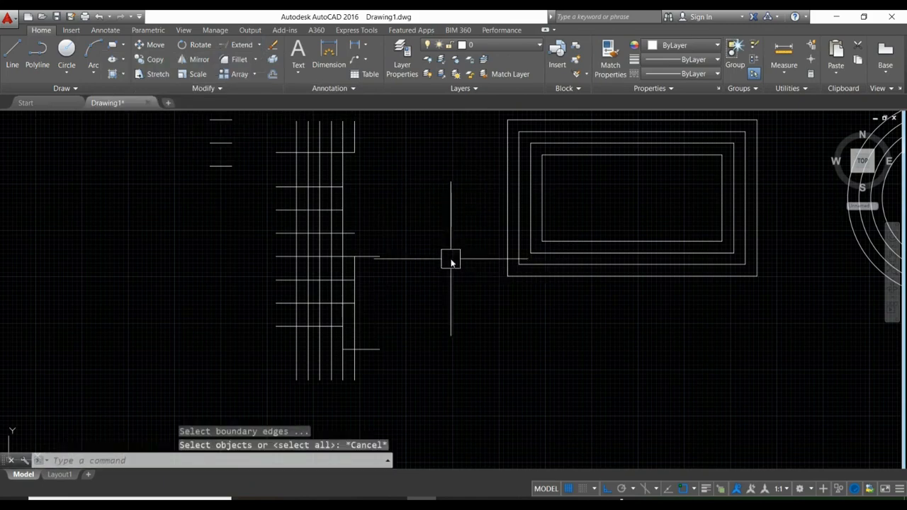
- Try to extend the lowest horizontal line to the right, using all objects as boundary edges
text(ex)
key(Return)
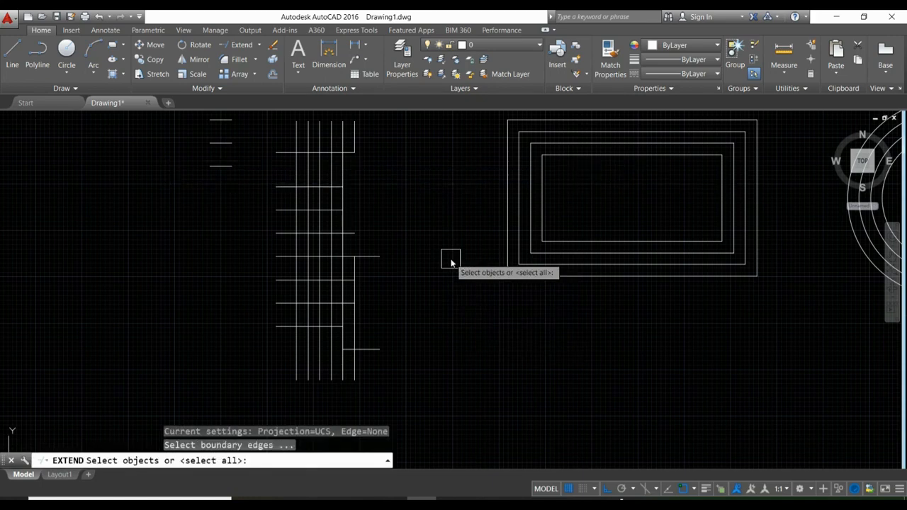
key(Return)
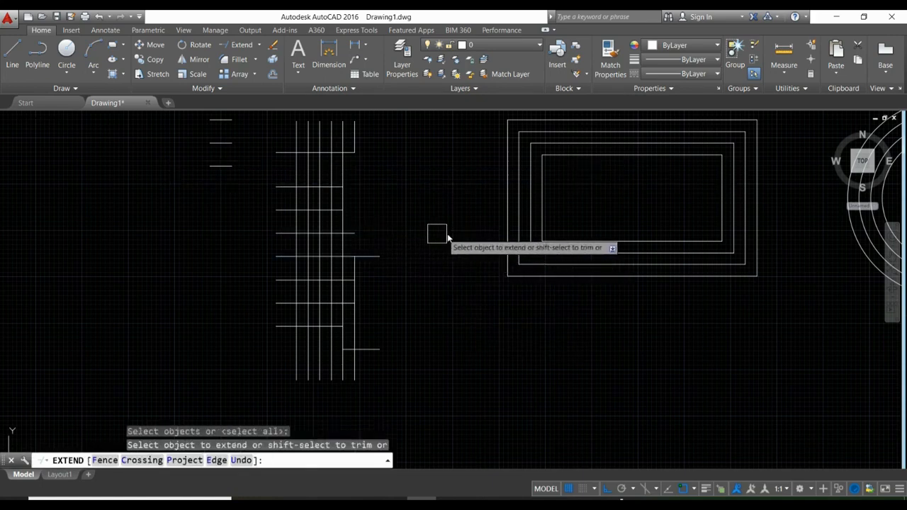
middle_drag(394, 237, 369, 237)
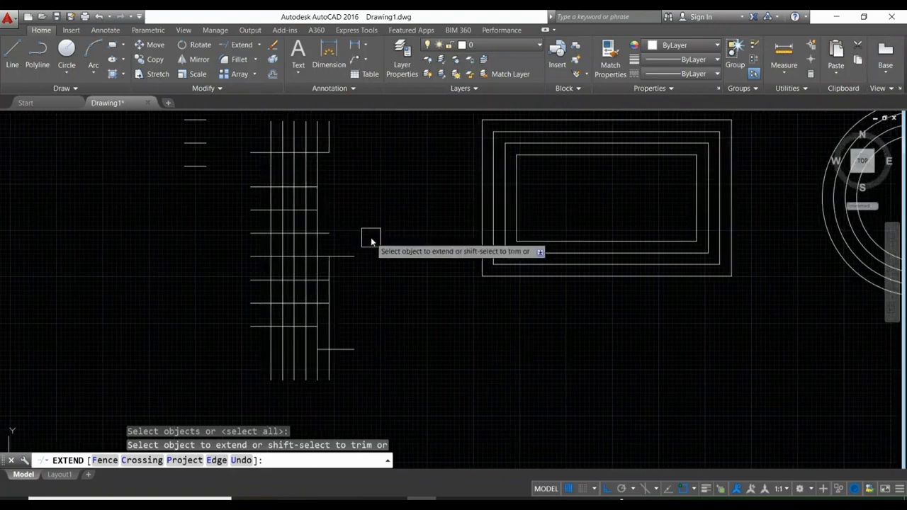
scroll(386, 276, down, 2)
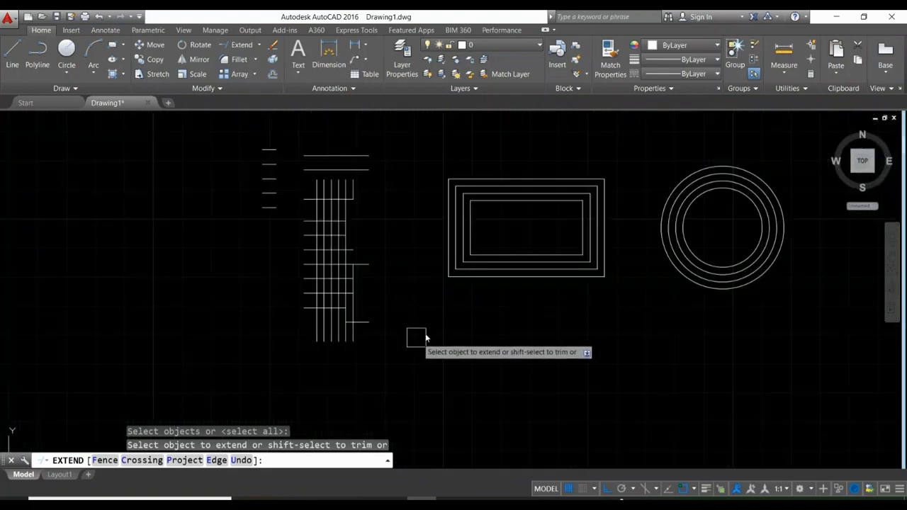
scroll(386, 348, up, 2)
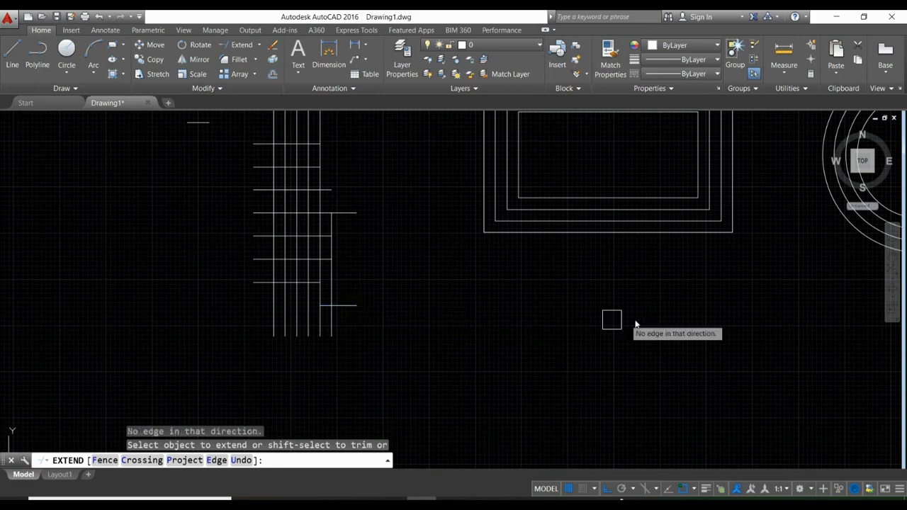
scroll(680, 316, down, 2)
scroll(696, 289, up, 1)
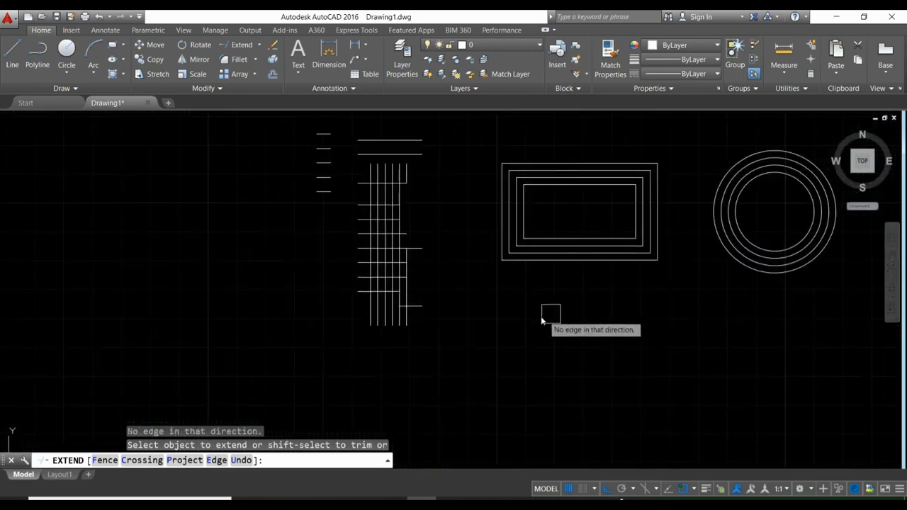
key(Escape)
- Draw a short vertical line between the grid and the rectangles, spanning the height of the lowest horizontal line
text(l)
key(Return)
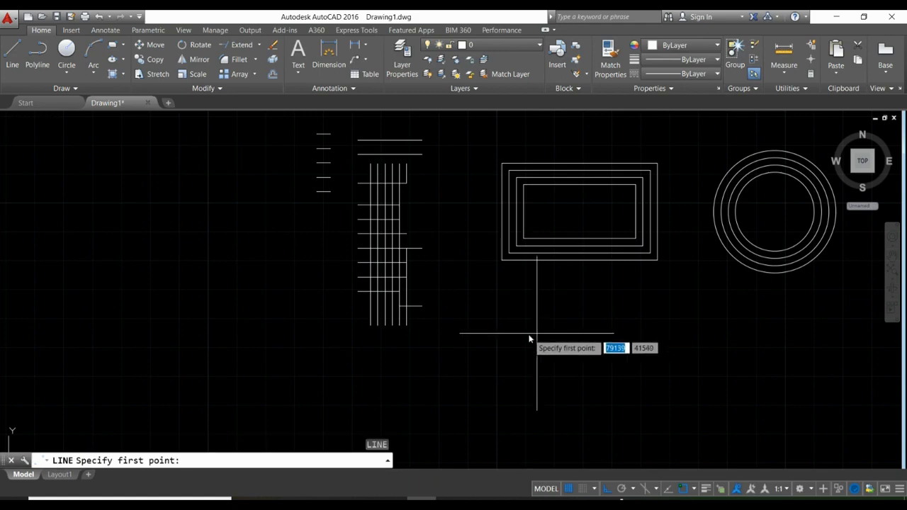
scroll(508, 334, up, 4)
click(435, 331)
click(435, 221)
key(Return)
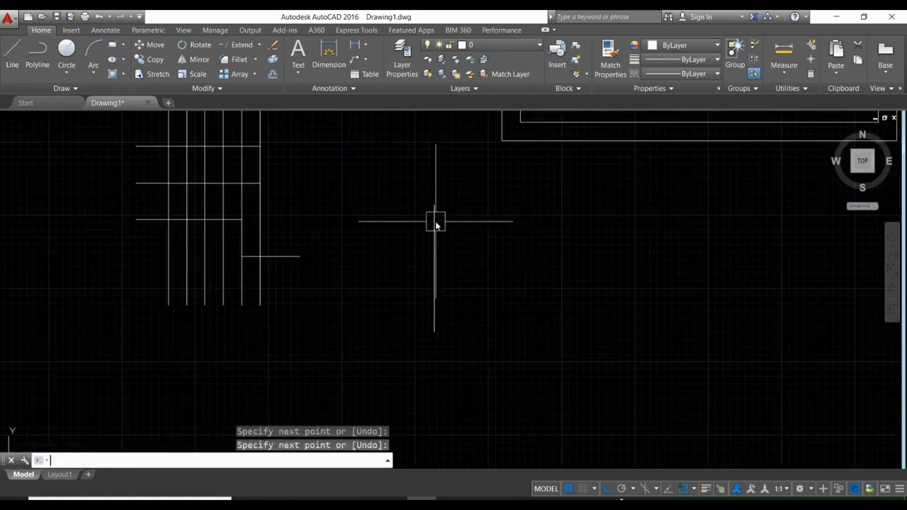
- With all objects as boundary edges, extend the lowest horizontal line to the new vertical line, and undo that extension
text(ex)
key(Return)
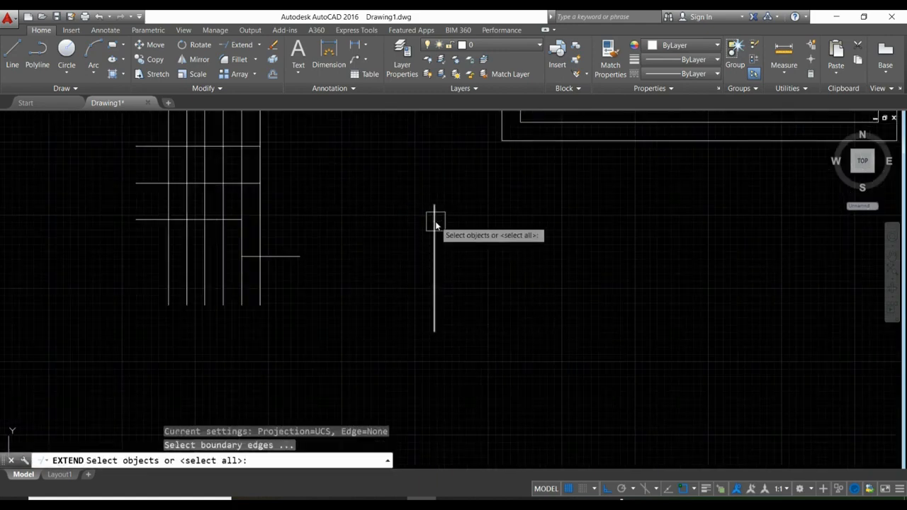
key(Return)
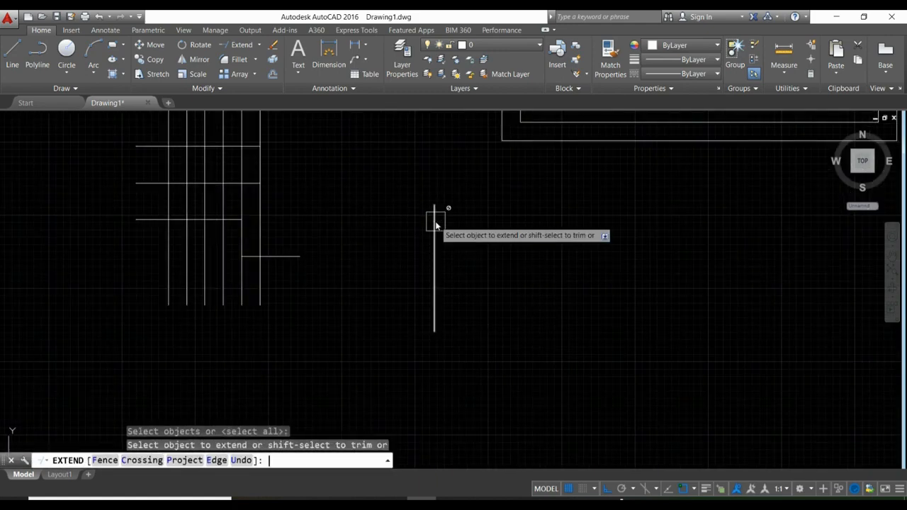
click(289, 260)
scroll(449, 257, up, 2)
scroll(397, 282, down, 4)
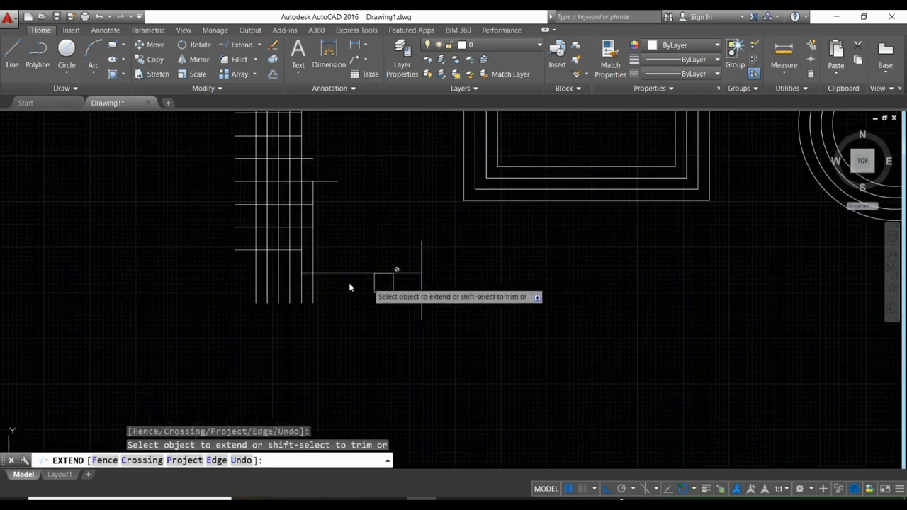
scroll(314, 269, up, 3)
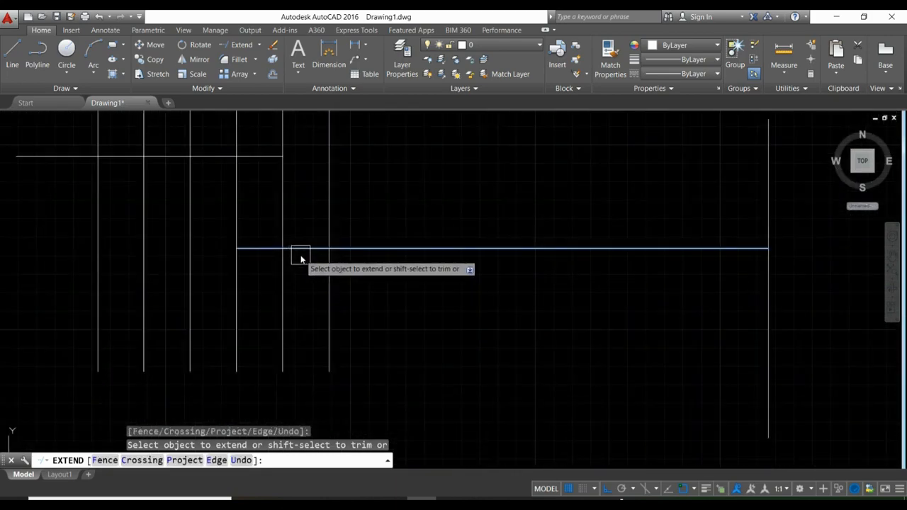
scroll(300, 259, down, 2)
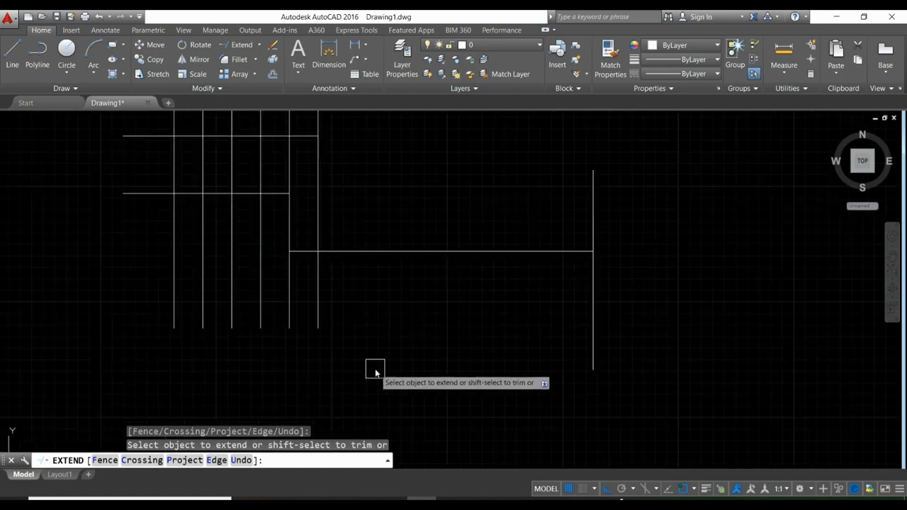
key(ctrl+z)
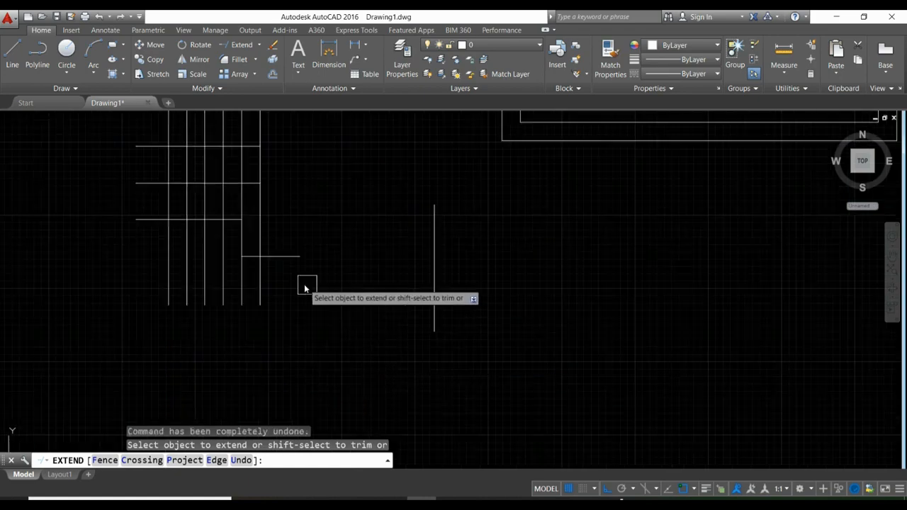
- Extend the lowest horizontal line leftward to the third vertical line from the left and rightward to the separate short vertical line
scroll(288, 279, up, 2)
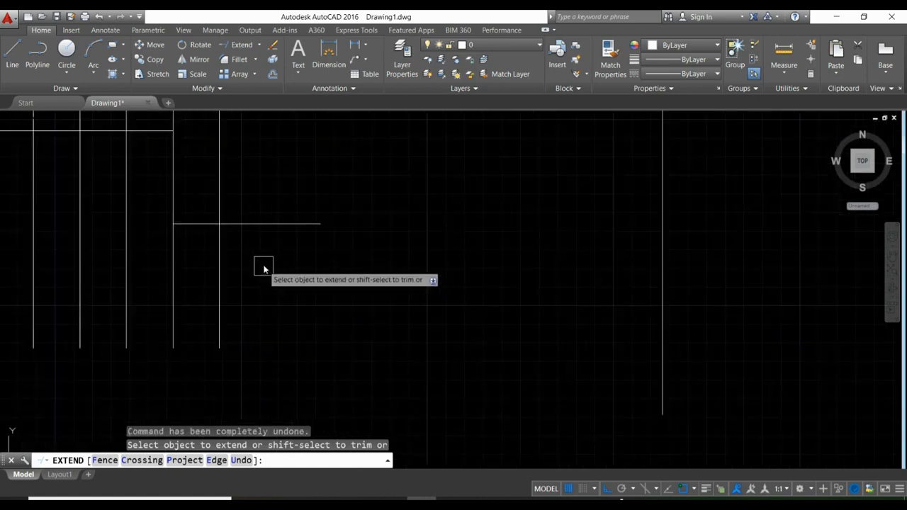
click(186, 225)
middle_drag(150, 233, 336, 231)
click(328, 223)
scroll(296, 269, down, 2)
middle_drag(416, 266, 360, 274)
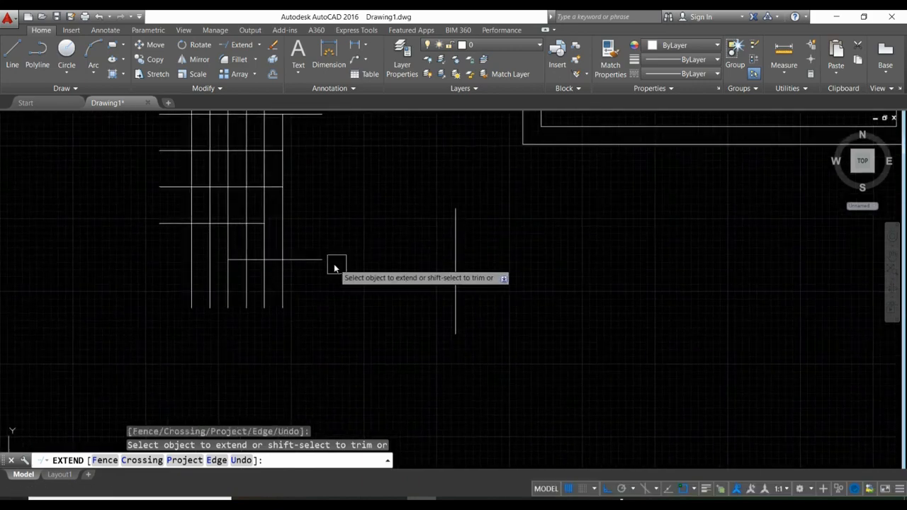
click(319, 262)
- Extend the fifth crossing horizontal line rightward through the rectangles to the far side of the second-outermost rectangle
scroll(367, 310, down, 1)
middle_drag(362, 225, 375, 285)
click(355, 254)
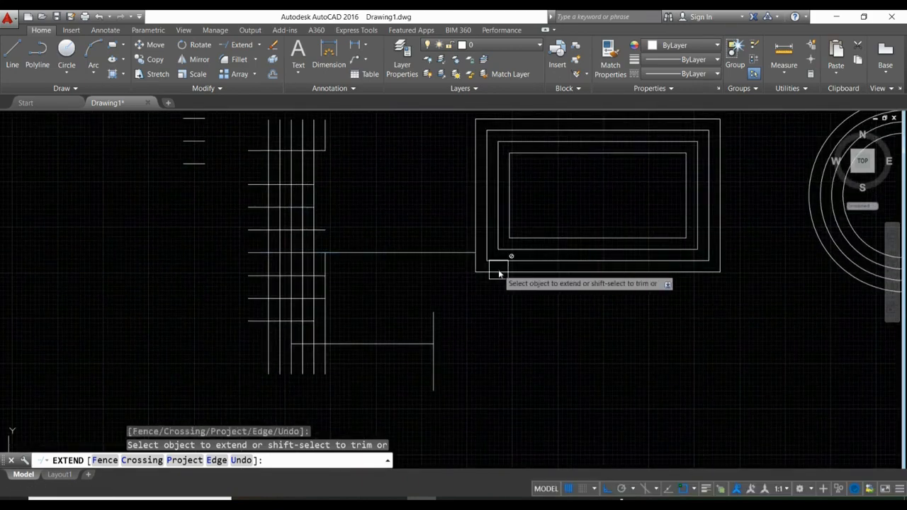
scroll(506, 257, up, 3)
click(405, 248)
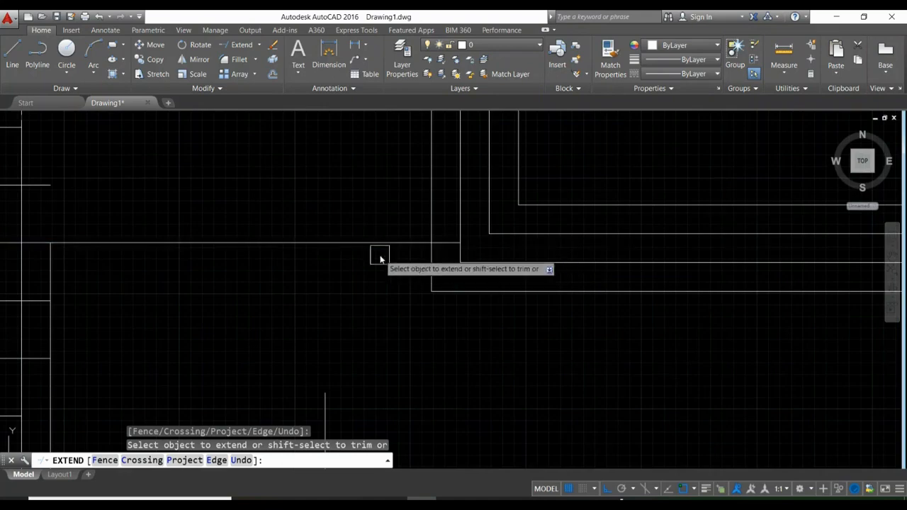
scroll(378, 255, down, 2)
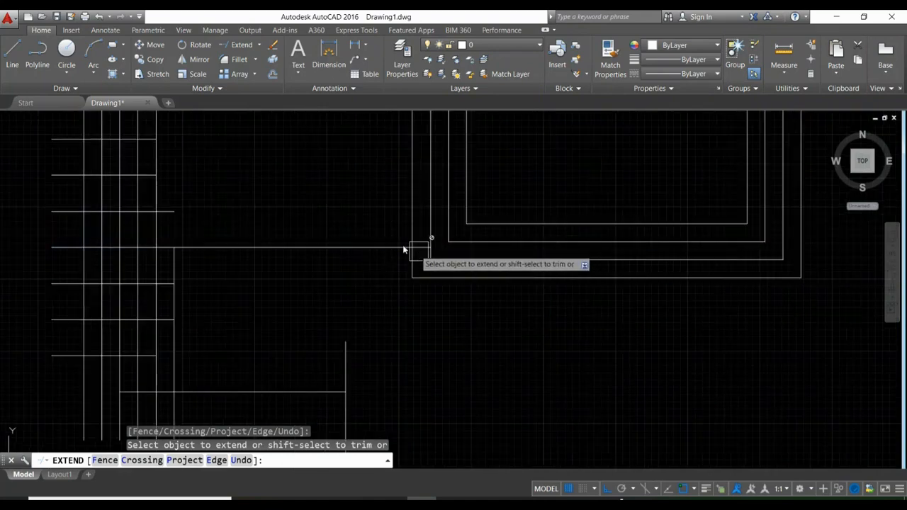
scroll(646, 263, down, 1)
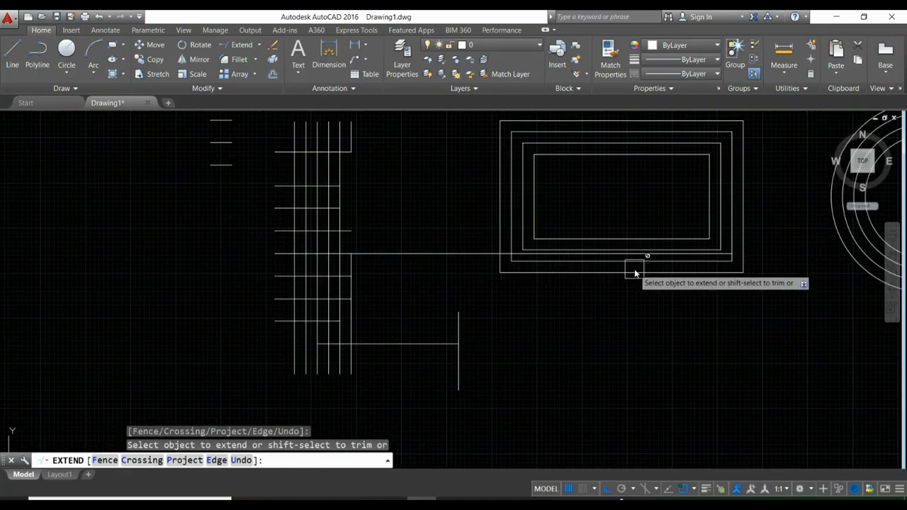
key(Return)
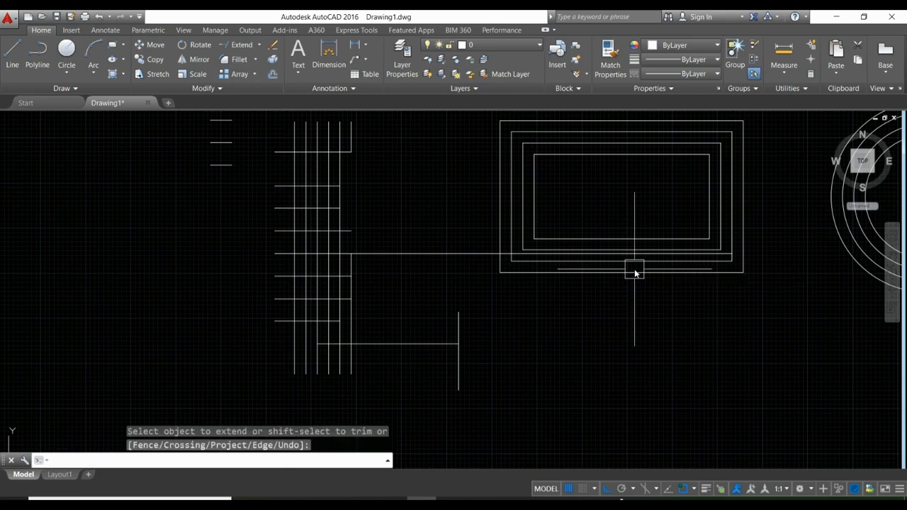
- Extend the fourth crossing horizontal line to the near side of the innermost rectangle, using only that rectangle as the boundary edge
text(ex)
key(Return)
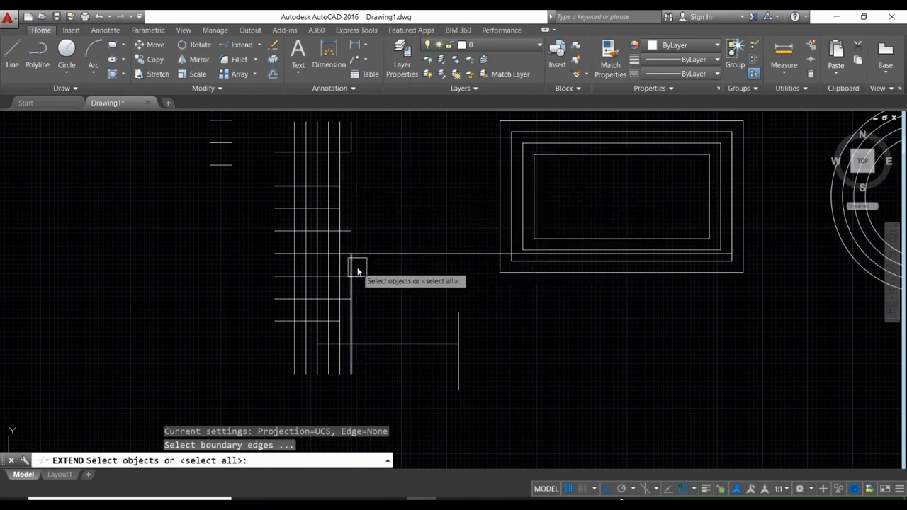
scroll(499, 264, up, 2)
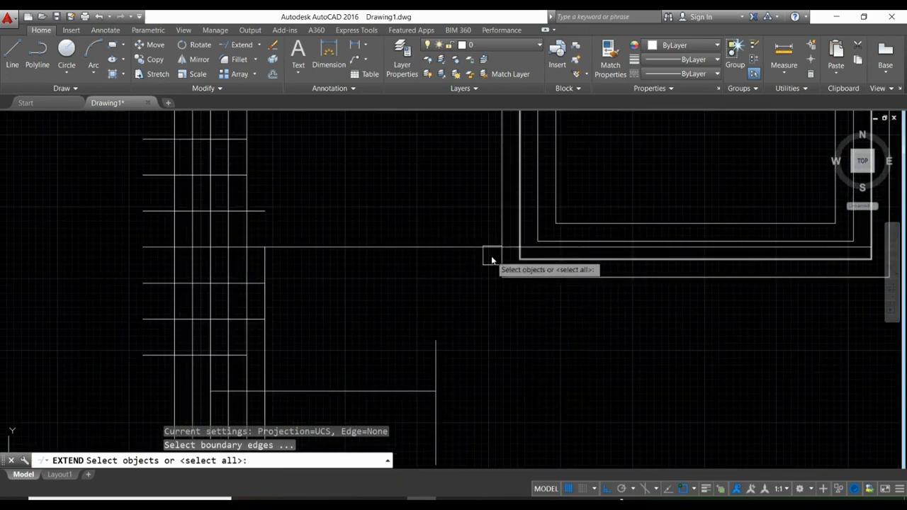
scroll(547, 265, down, 2)
scroll(503, 249, up, 2)
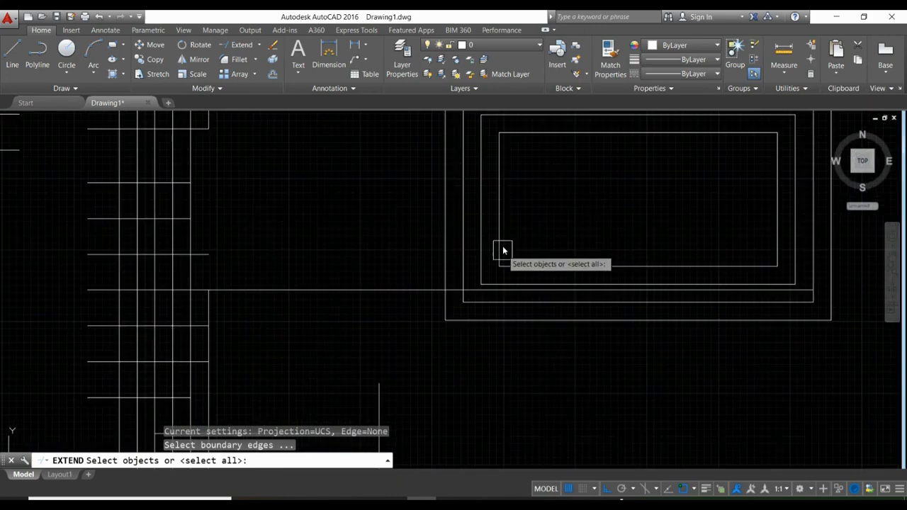
scroll(504, 249, down, 2)
click(668, 211)
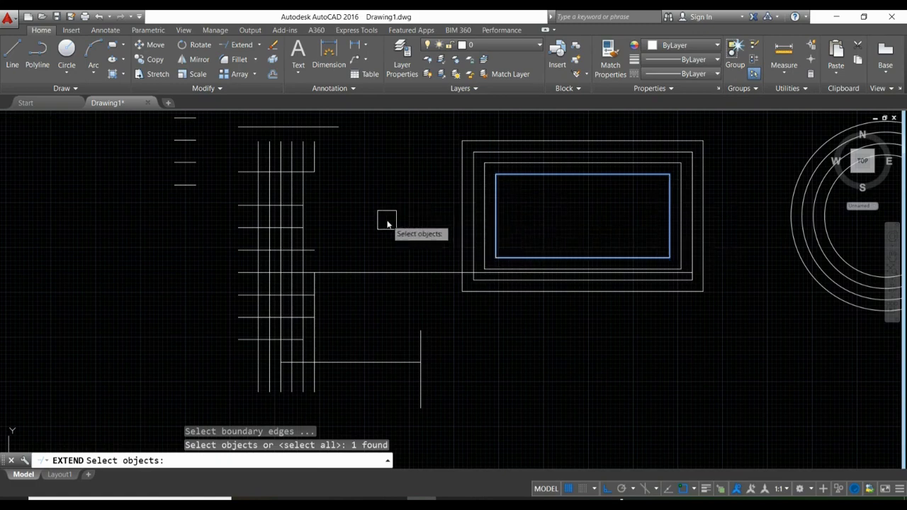
key(Return)
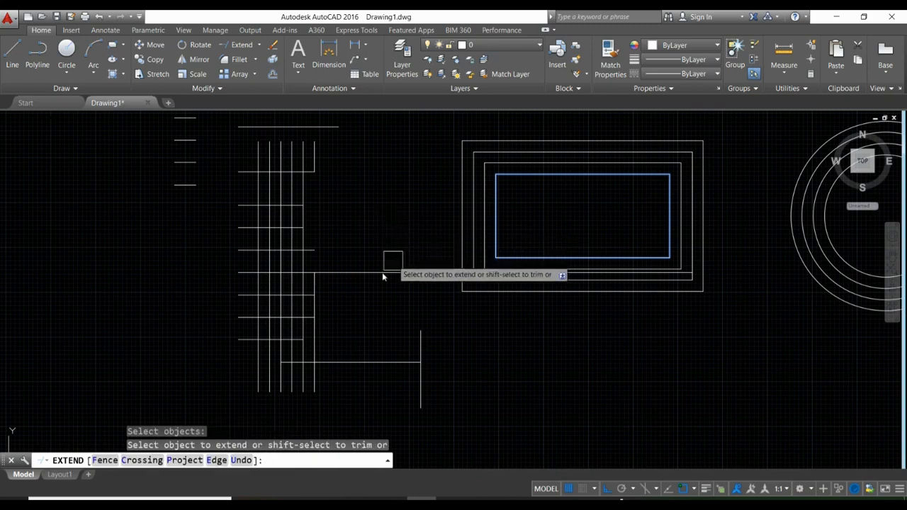
click(320, 252)
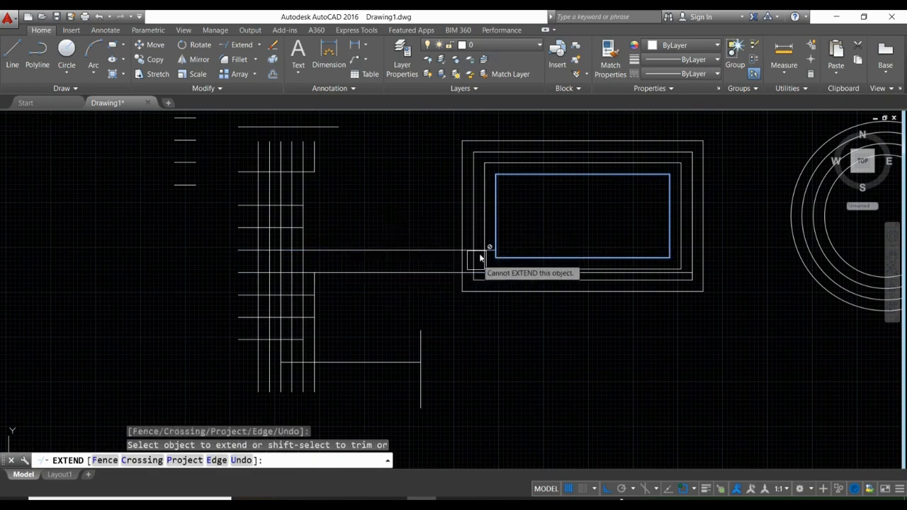
- Extend the fourth crossing horizontal line further, to the far side of the innermost rectangle
scroll(501, 246, up, 5)
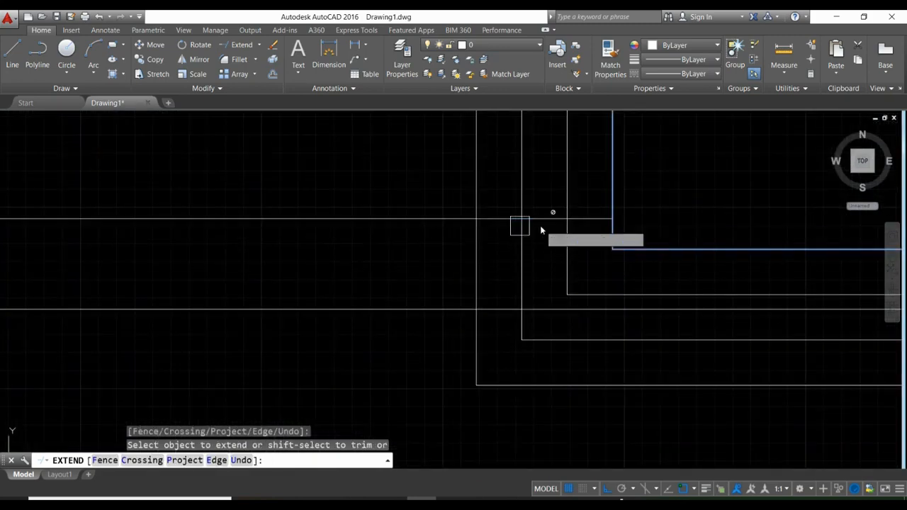
scroll(358, 257, down, 4)
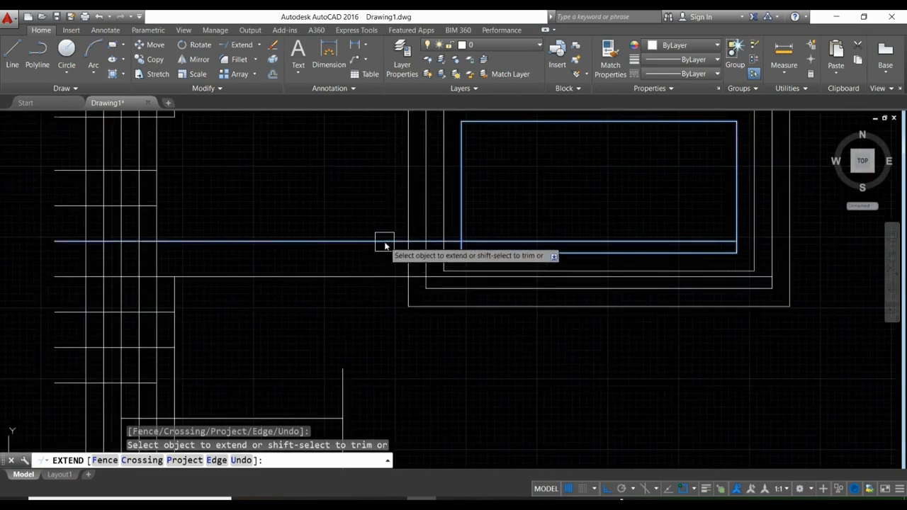
middle_drag(712, 238, 547, 285)
scroll(567, 284, down, 2)
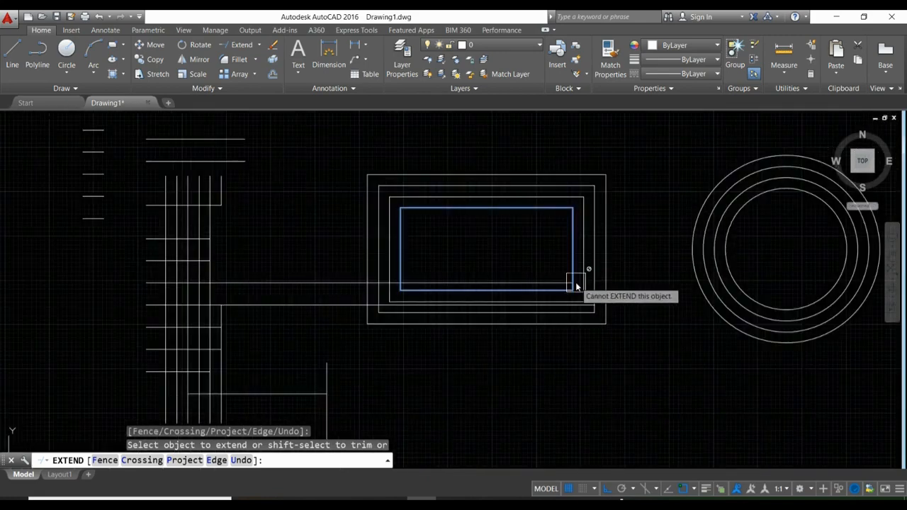
scroll(571, 281, up, 2)
scroll(561, 282, down, 2)
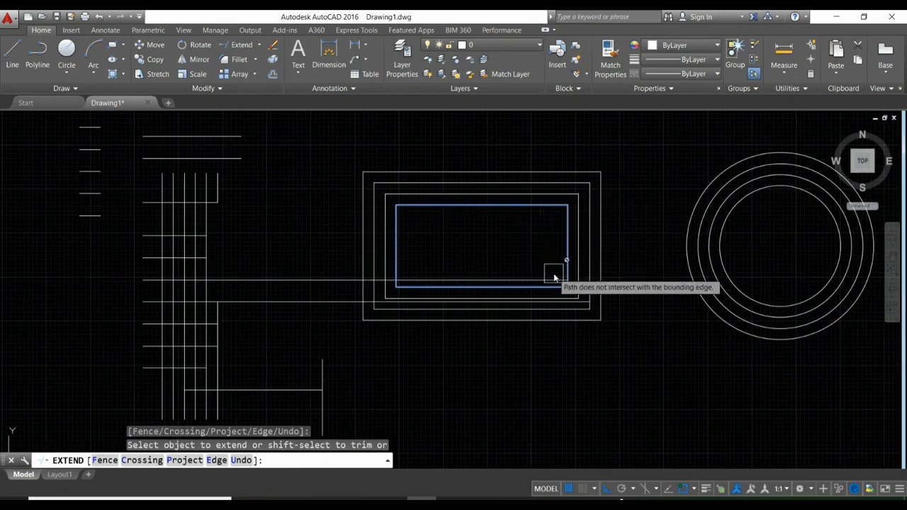
scroll(553, 273, down, 1)
key(Escape)
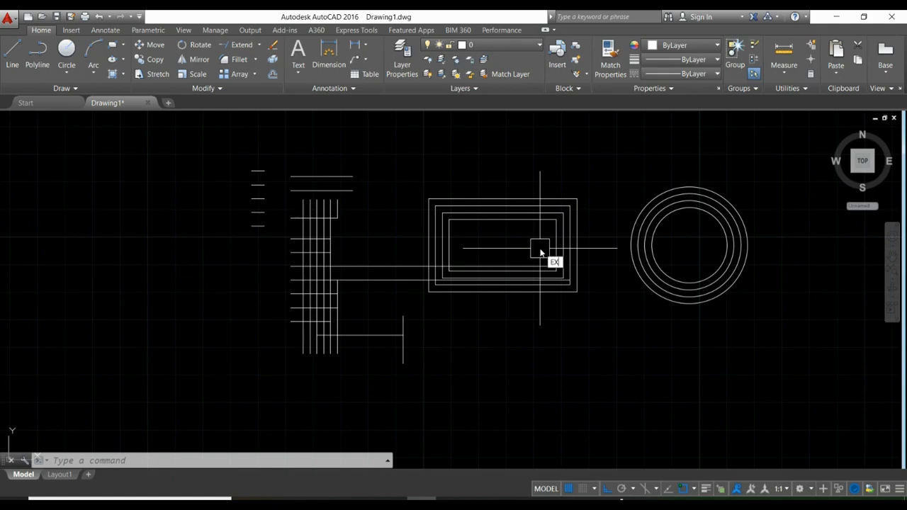
- From within the EXTEND command, trim the fourth crossing horizontal line back to the near side of the outermost rectangle
text(ex)
key(Return)
key(Return)
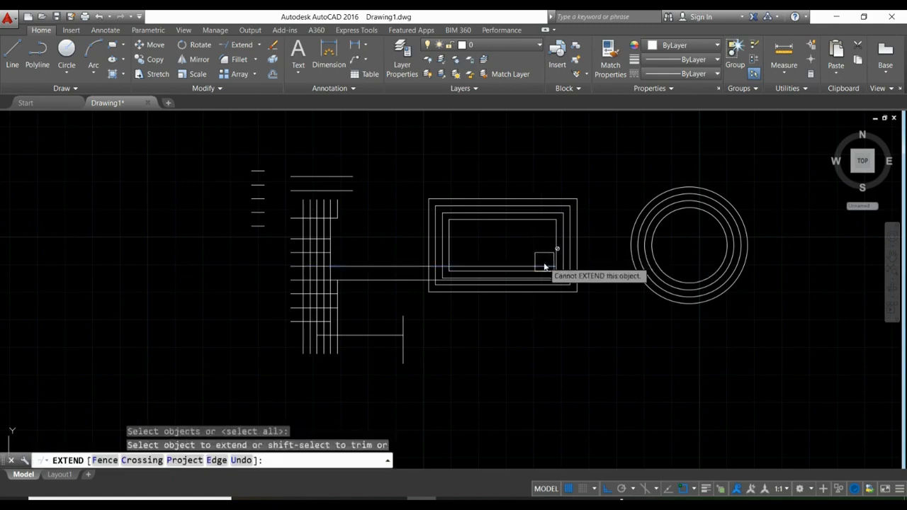
scroll(496, 259, up, 4)
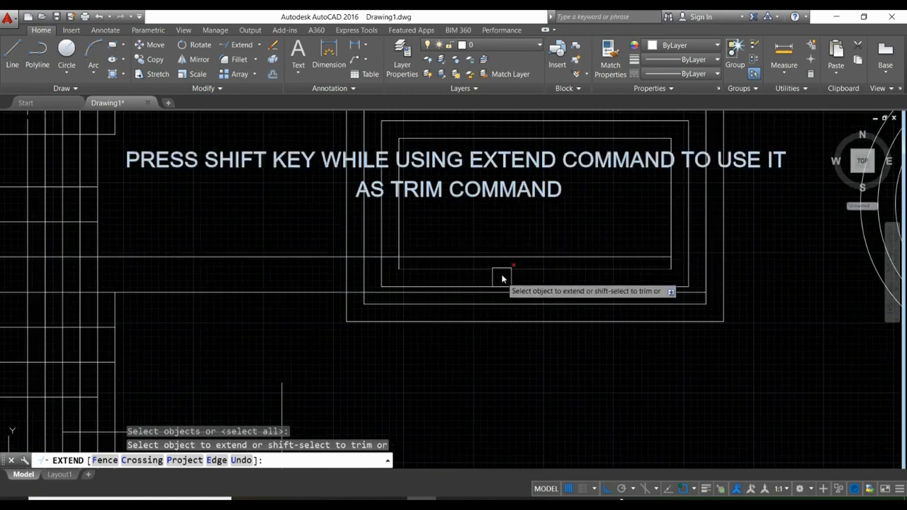
shift+click(446, 255)
scroll(371, 284, up, 1)
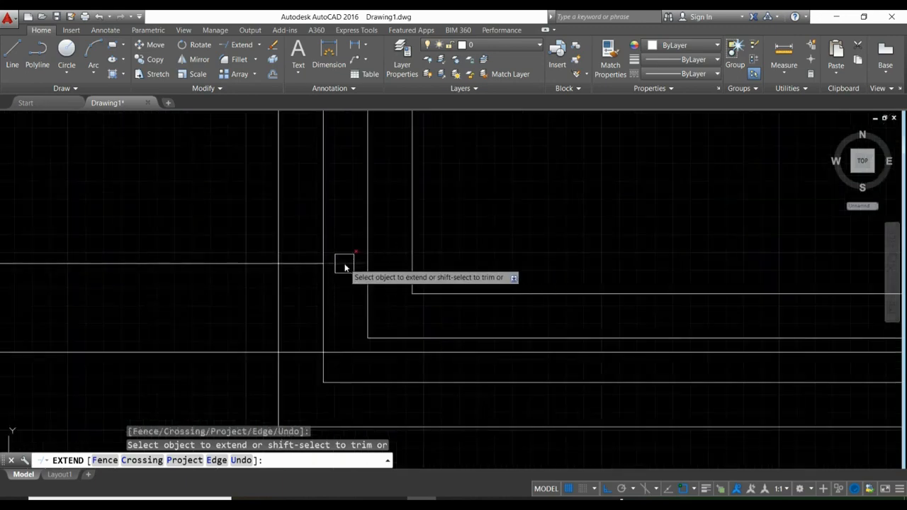
scroll(339, 289, up, 1)
scroll(338, 290, down, 5)
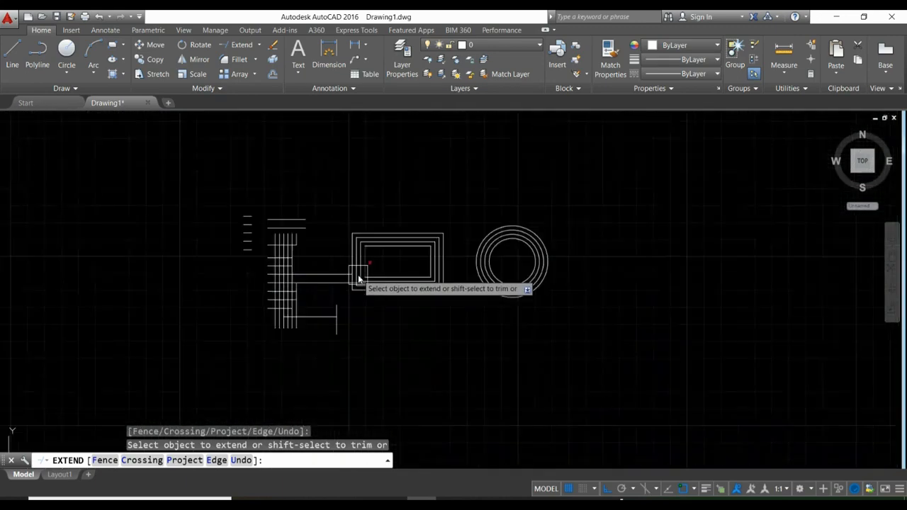
key(Escape)
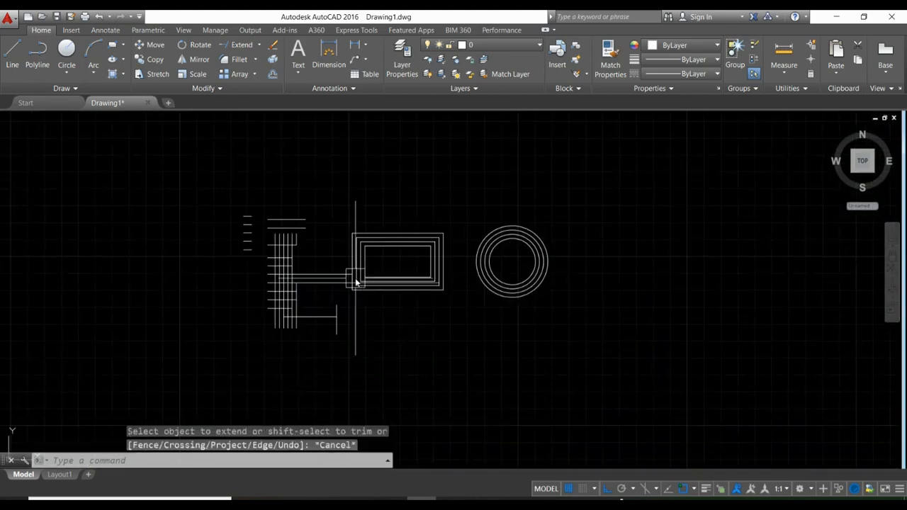
- From within the TRIM command, extend the fourth crossing horizontal line through the rectangles to the near side of the innermost one
text(TR)
key(Return)
key(Return)
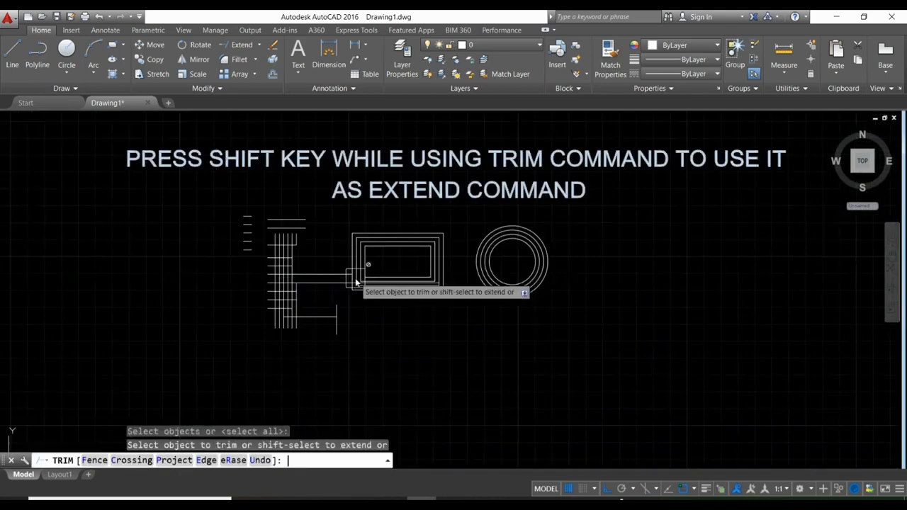
scroll(353, 282, up, 4)
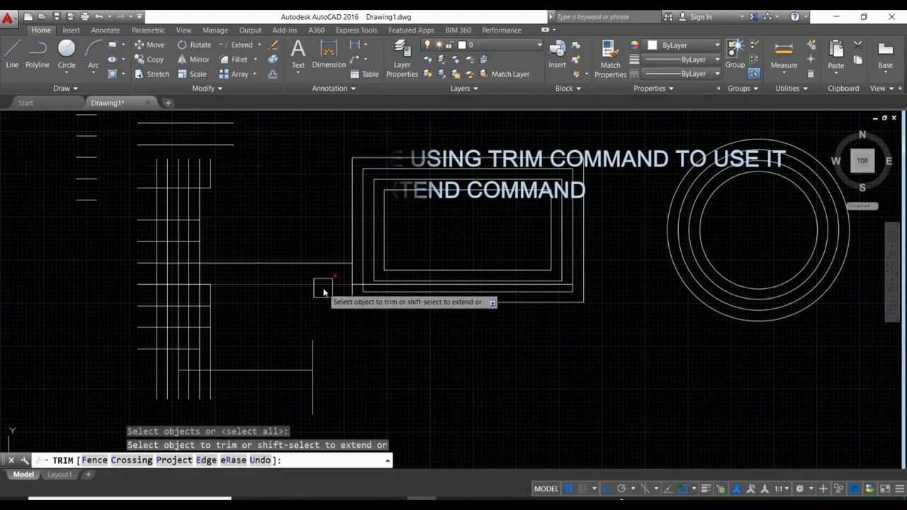
shift+click(323, 286)
shift+click(339, 261)
scroll(341, 260, up, 2)
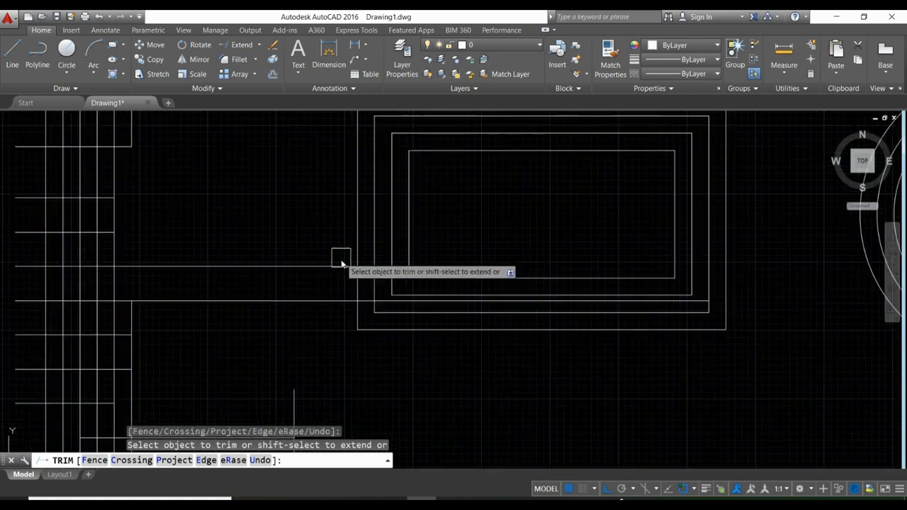
shift+click(341, 268)
scroll(366, 268, up, 4)
shift+click(365, 270)
scroll(439, 275, down, 5)
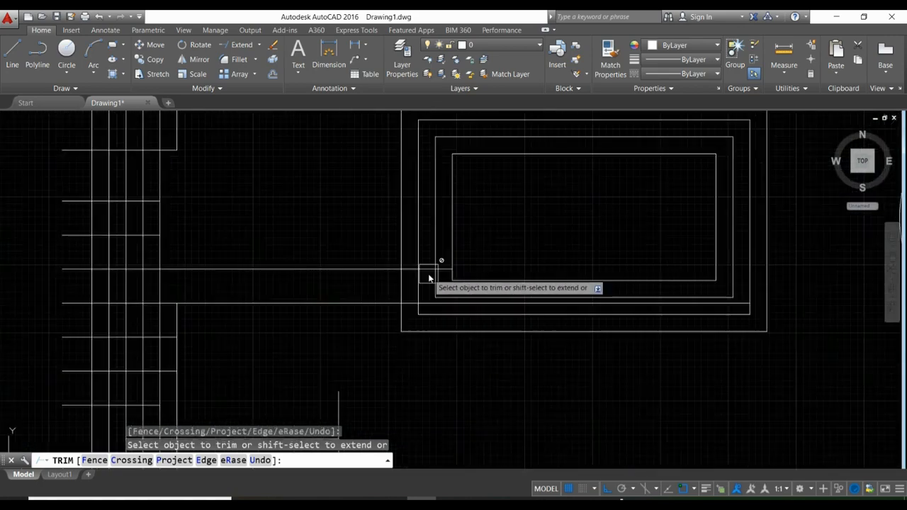
- Extend the fourth crossing horizontal line across the innermost rectangle to its far side and finish the TRIM command
scroll(438, 275, up, 2)
shift+click(448, 266)
scroll(443, 279, down, 7)
scroll(443, 289, down, 4)
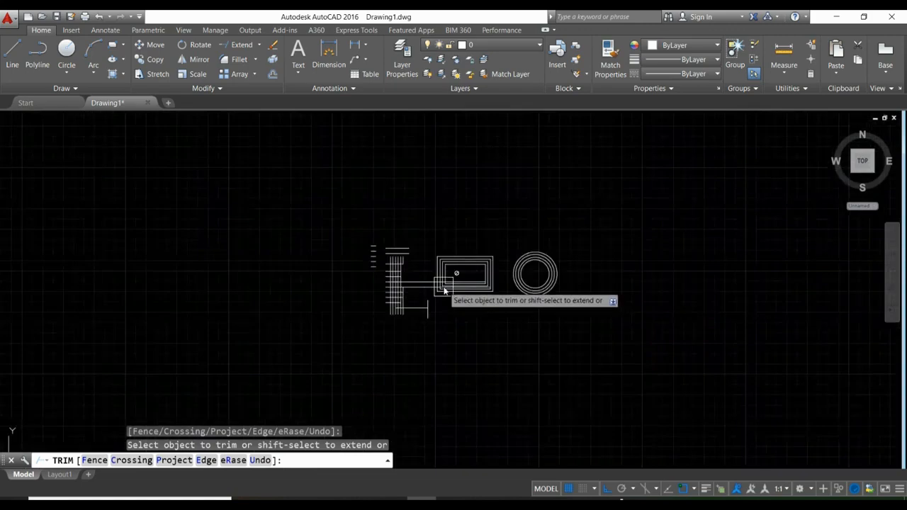
scroll(373, 295, up, 2)
key(Return)
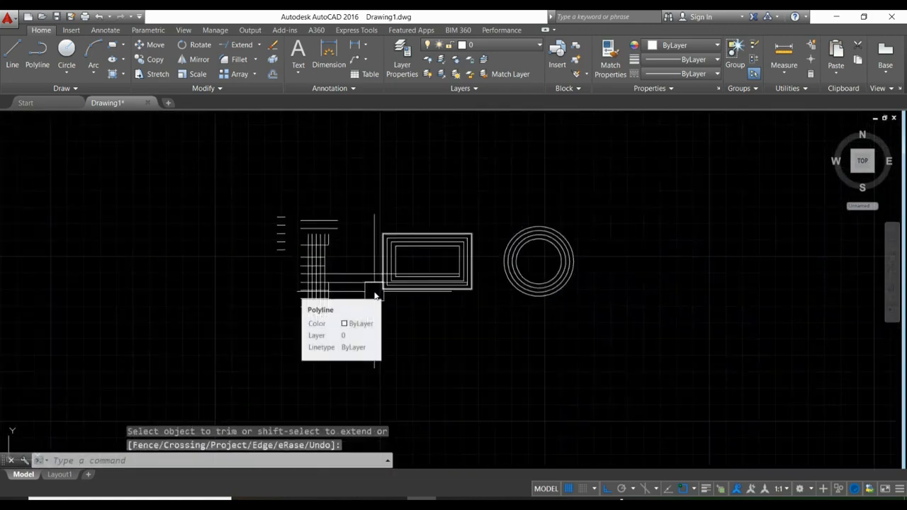